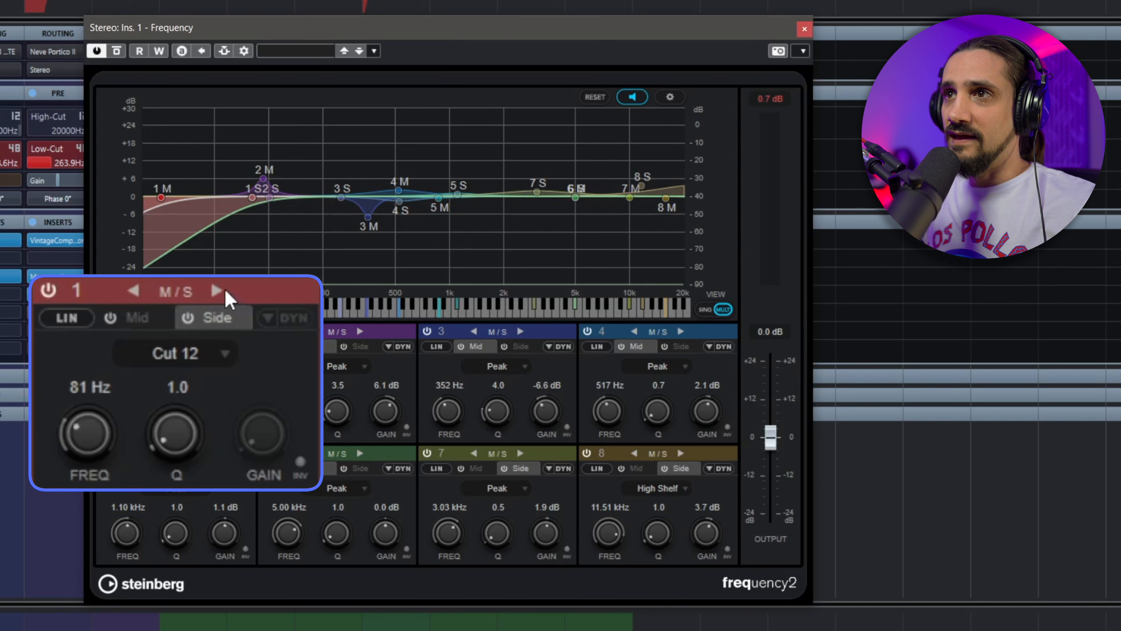
Step through EQ band 1's channel processing modes back to M/S, and check band 4's dynamics option
click(135, 293)
click(199, 334)
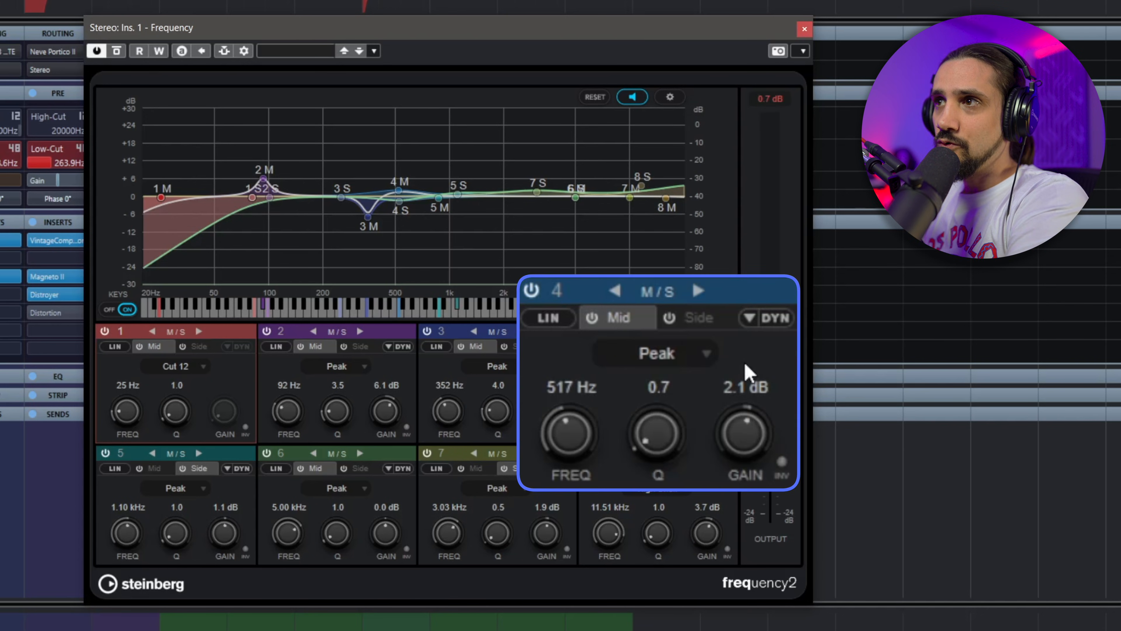
click(772, 320)
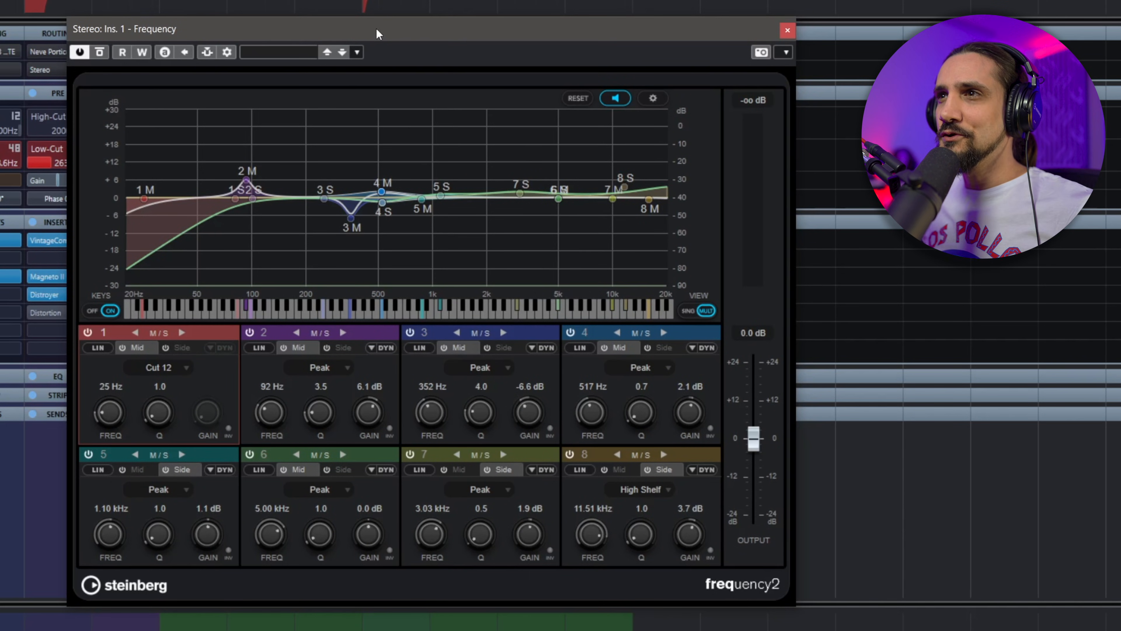
Play the track and compare the sound with the Frequency EQ bypassed and re-enabled
key(space)
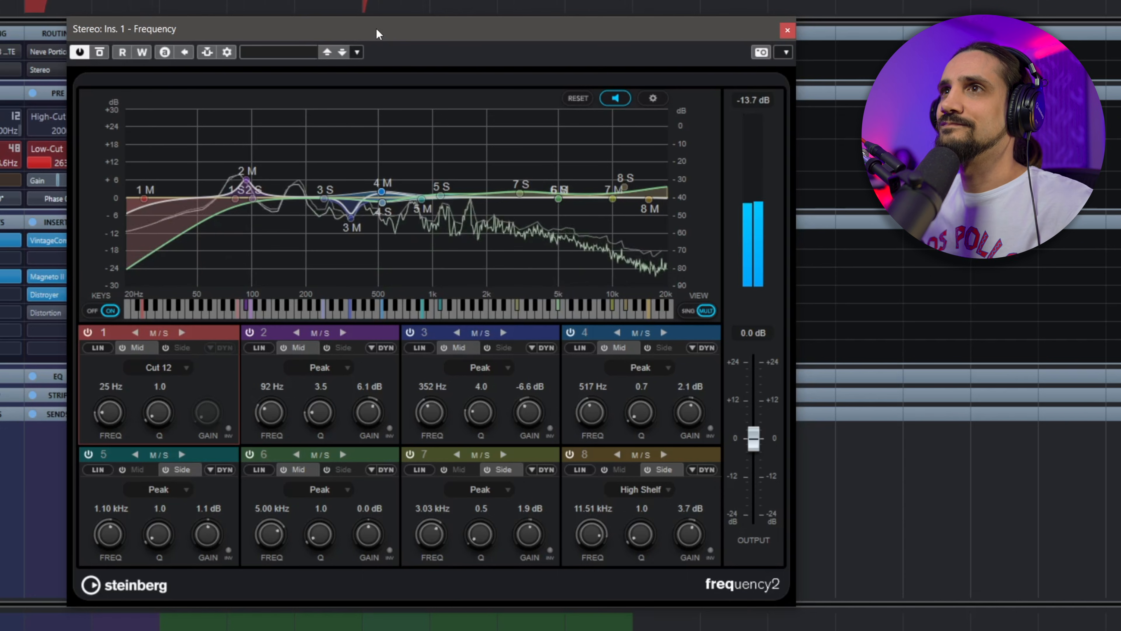
click(103, 52)
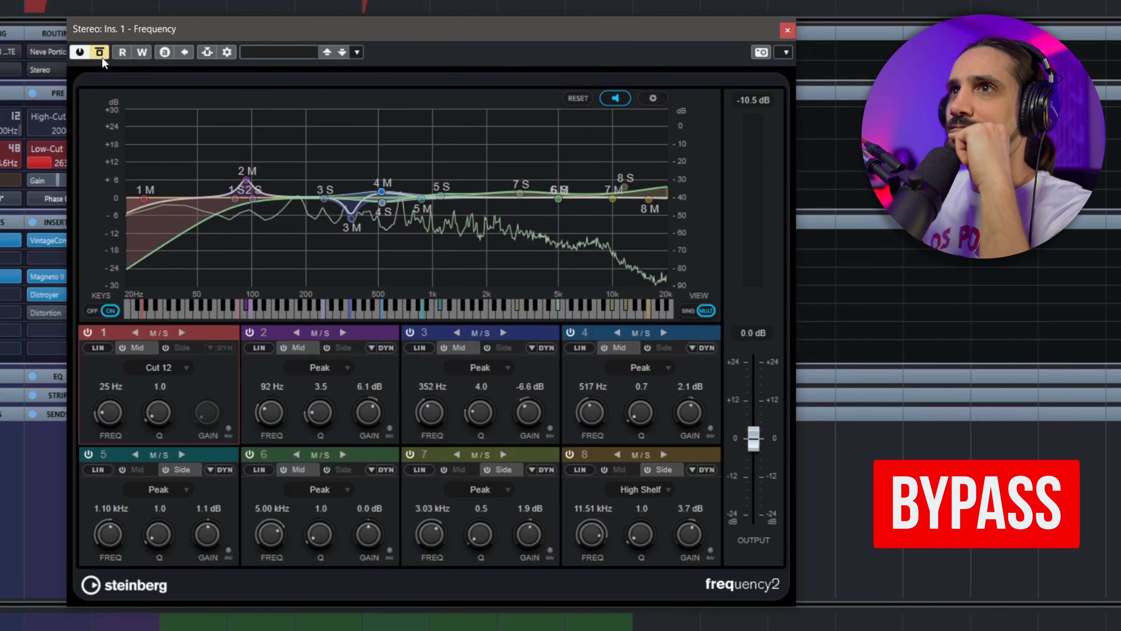
click(99, 52)
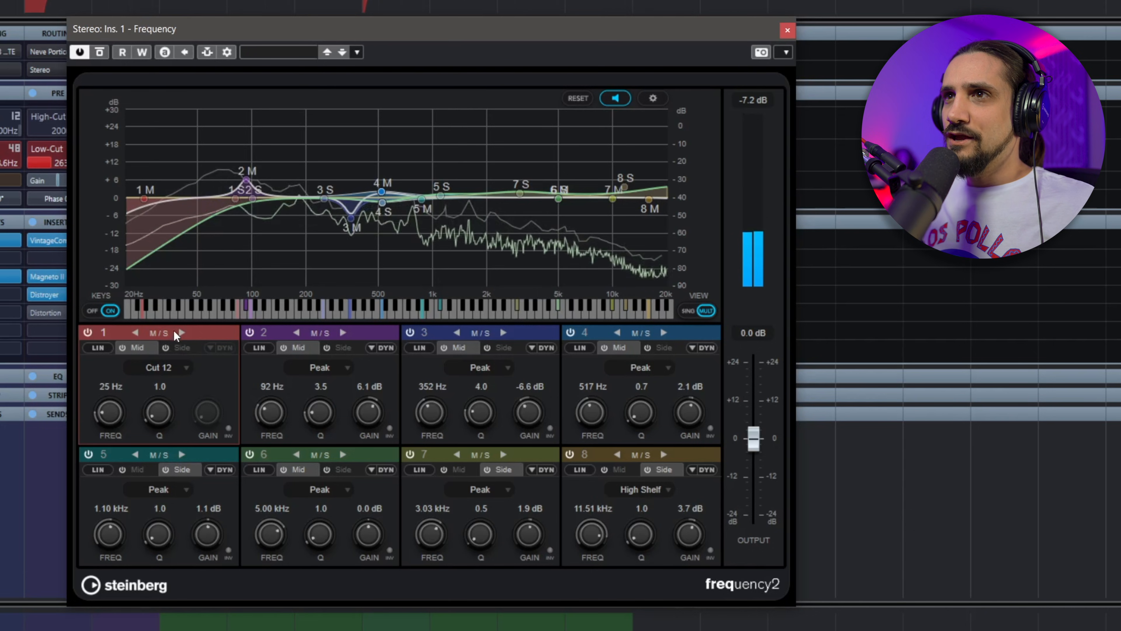
Set band 1's low cut to about 82 Hz on the Side channel and about 28 Hz on the Mid channel
click(179, 349)
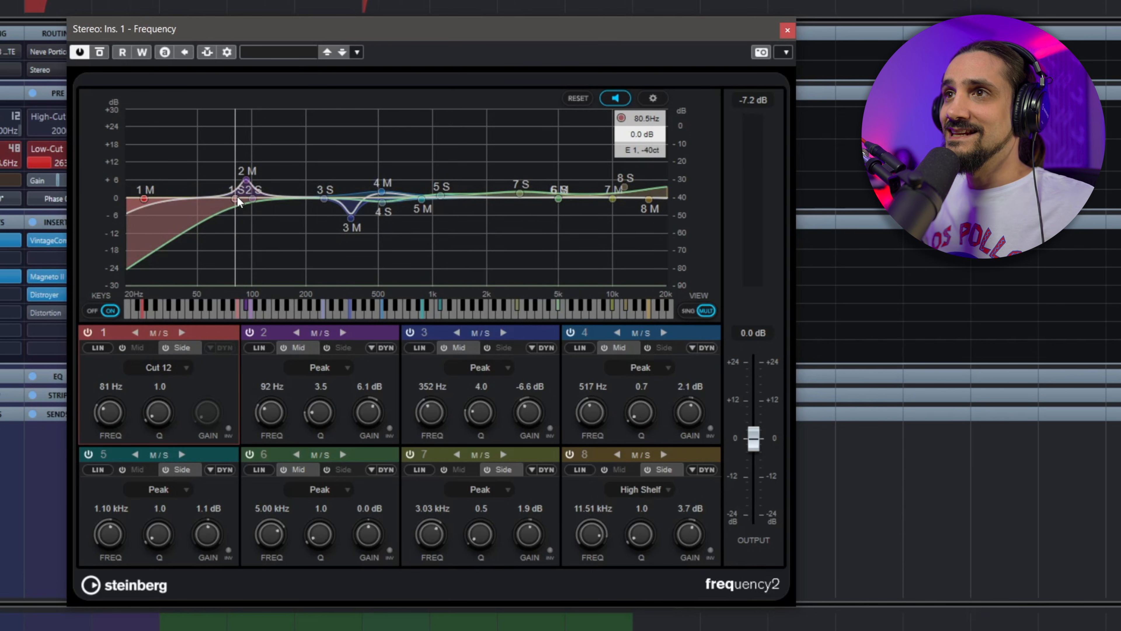
mouse_move(233, 197)
mouse_down()
mouse_move(223, 196)
mouse_move(335, 197)
mouse_move(240, 208)
mouse_move(352, 212)
mouse_move(576, 195)
mouse_move(218, 226)
mouse_move(300, 221)
mouse_up()
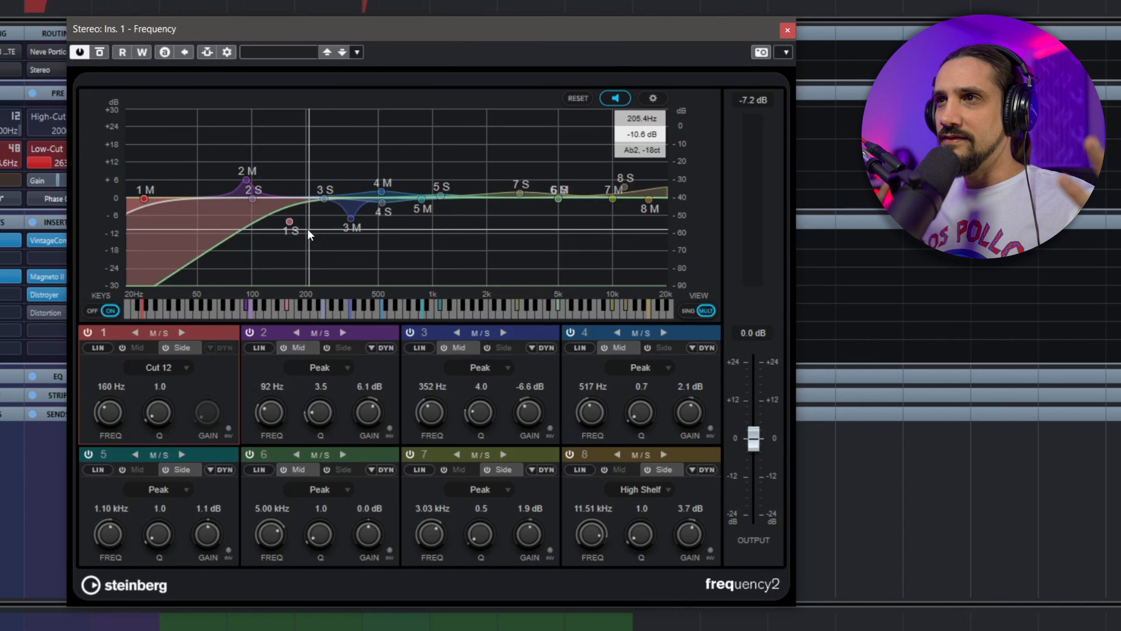
drag(288, 222, 255, 233)
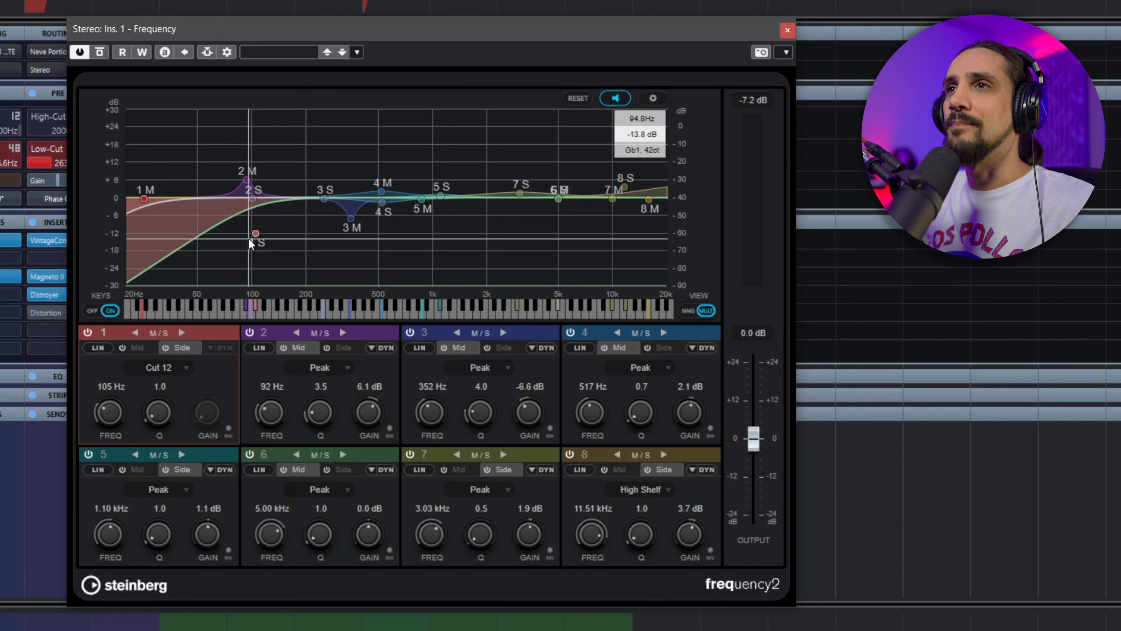
mouse_move(257, 230)
mouse_down()
mouse_move(277, 235)
mouse_move(238, 241)
mouse_up()
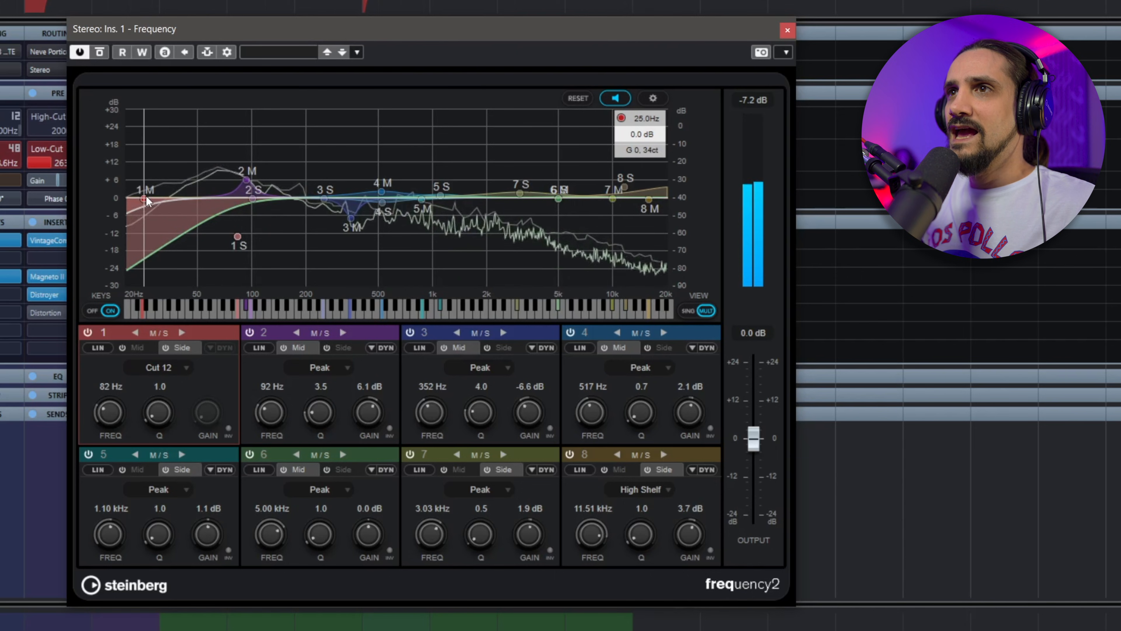
mouse_move(146, 197)
mouse_down()
mouse_move(161, 199)
mouse_move(151, 199)
mouse_up()
key(space)
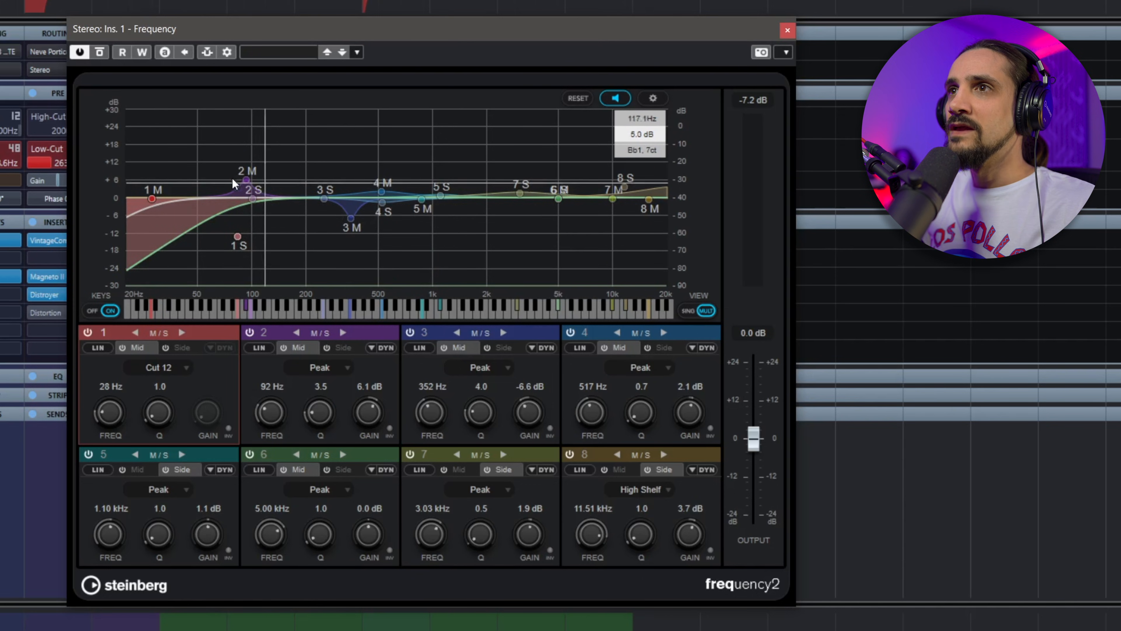
During playback, set band 2's Mid peak to about 69 Hz at 6.6 dB and band 7's Side peak to about 2.71 kHz
key(space)
mouse_move(245, 178)
mouse_down()
mouse_move(246, 164)
mouse_move(257, 164)
mouse_move(226, 167)
mouse_move(224, 182)
mouse_up()
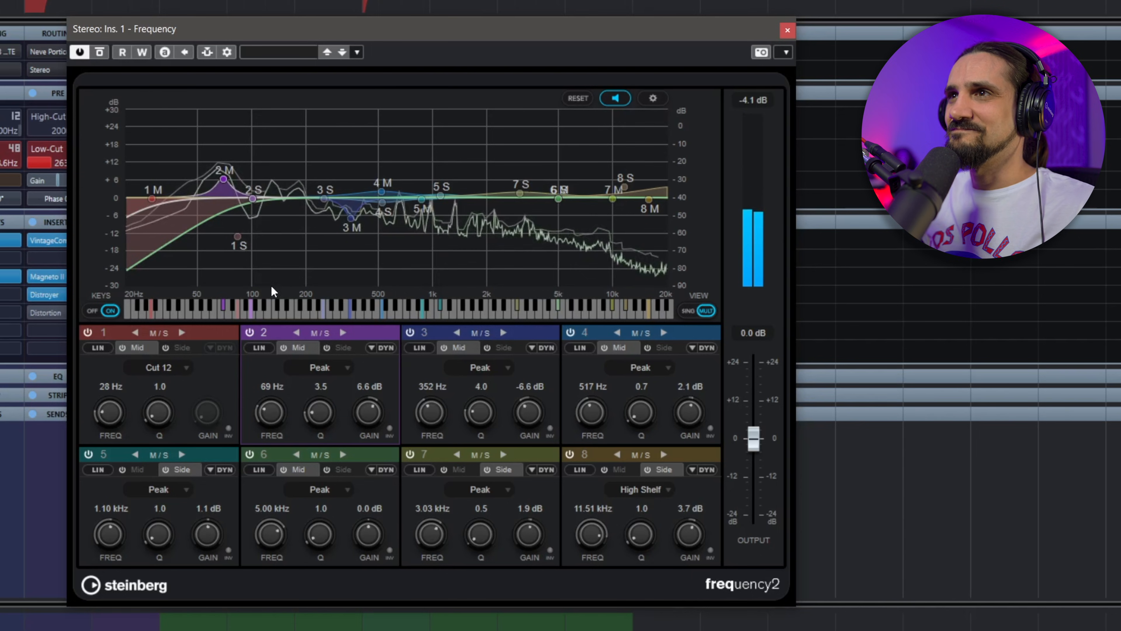
mouse_move(519, 191)
mouse_move(517, 189)
mouse_down()
mouse_move(518, 164)
mouse_move(510, 193)
mouse_up()
key(space)
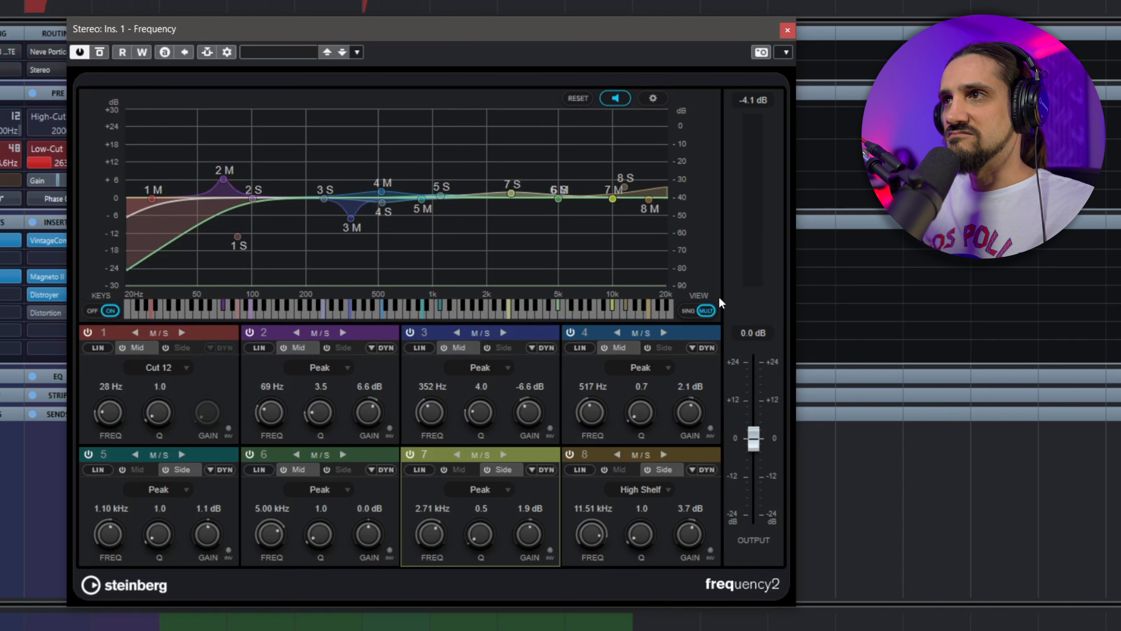
Try the Bar Graph option of the spectrum display during playback and turn it off again
click(653, 99)
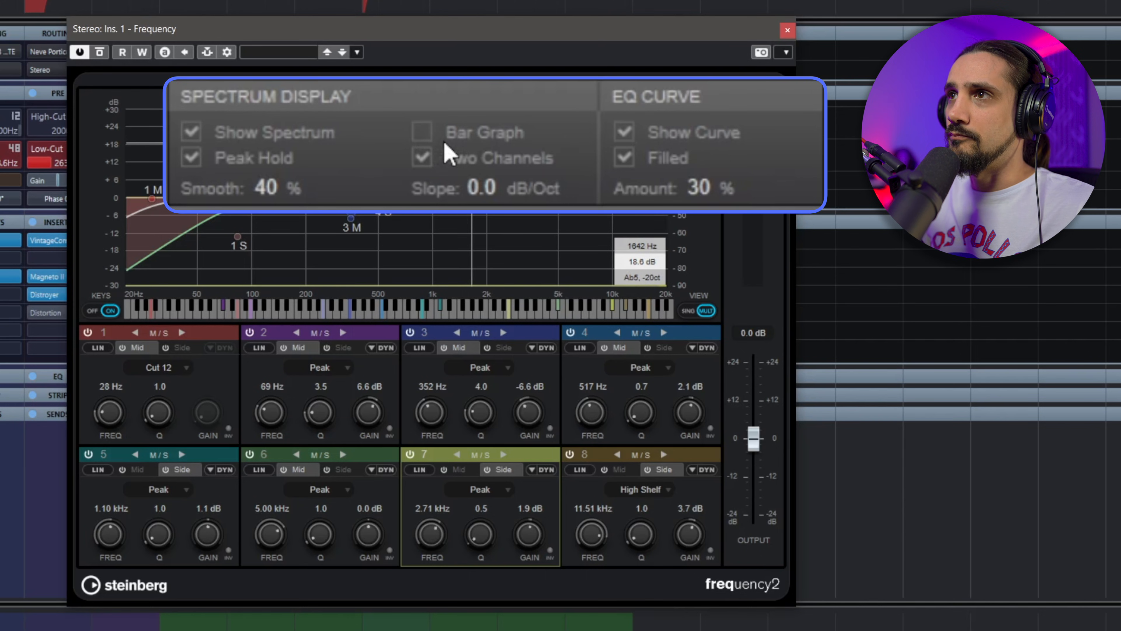
key(space)
click(424, 133)
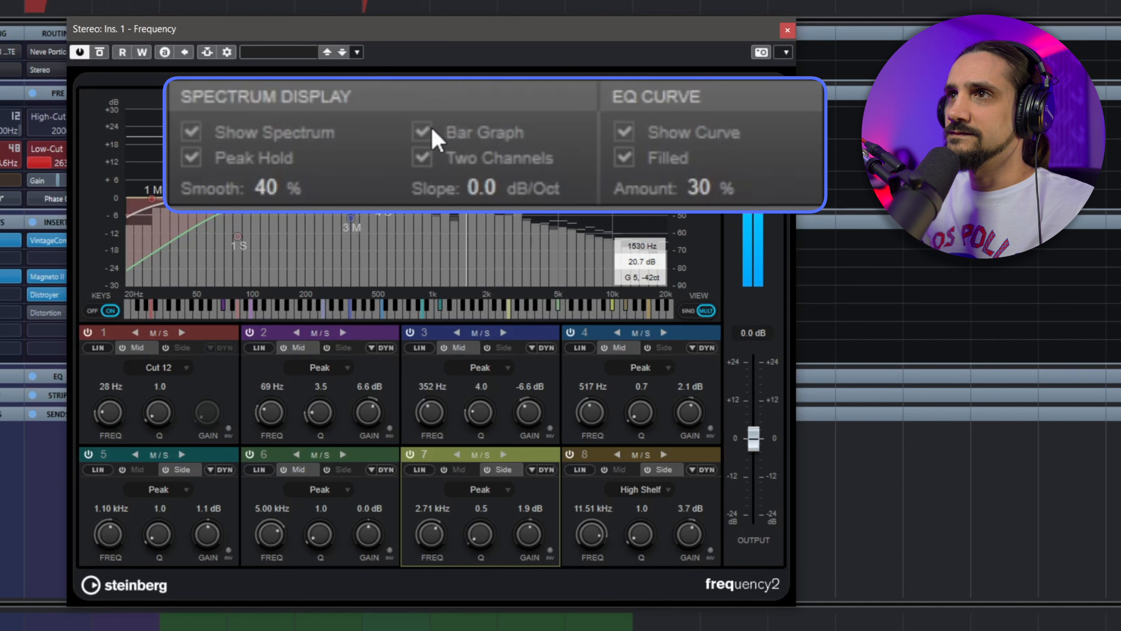
click(422, 131)
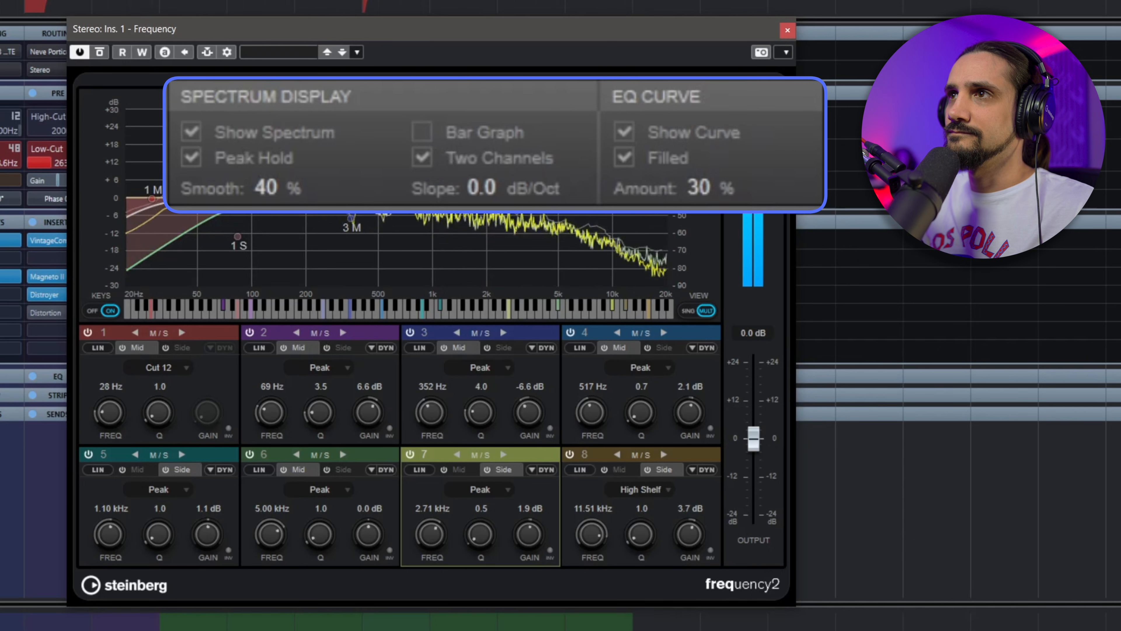
click(654, 96)
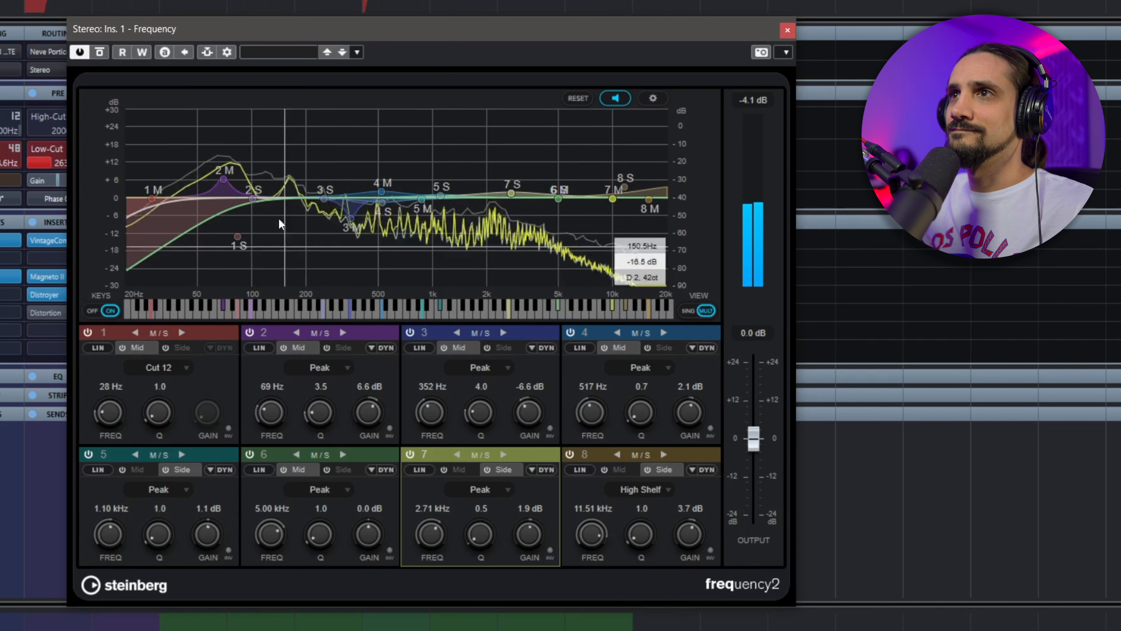
Set the Side peaks to about 249 Hz at -3.5 dB in band 3 and about 523 Hz at -4.2 dB in band 4
drag(377, 189, 322, 209)
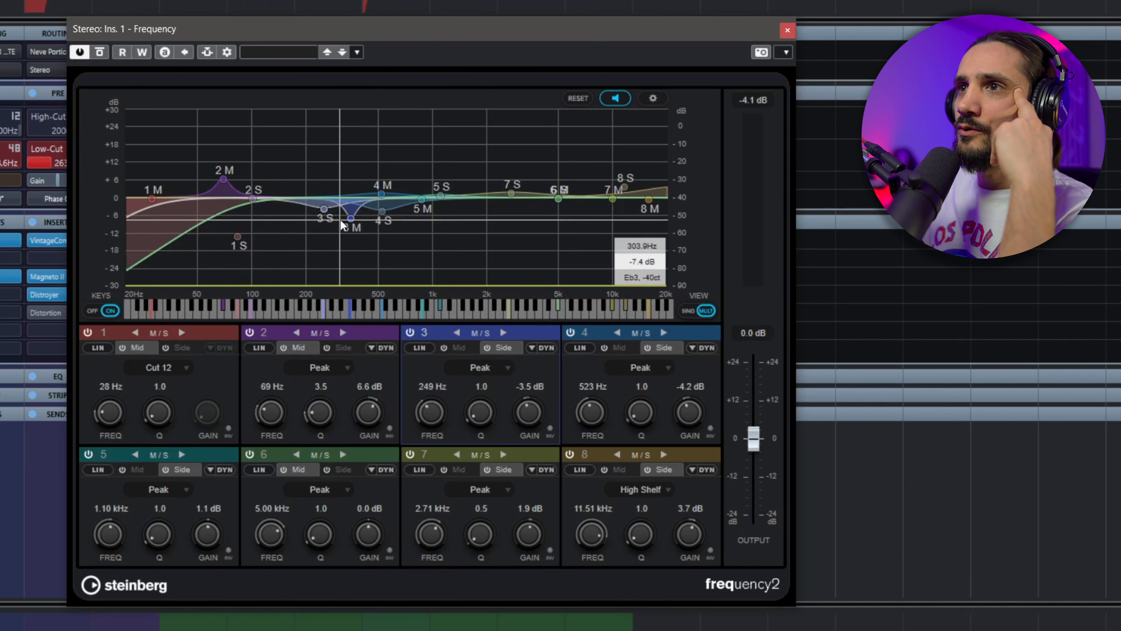
click(454, 348)
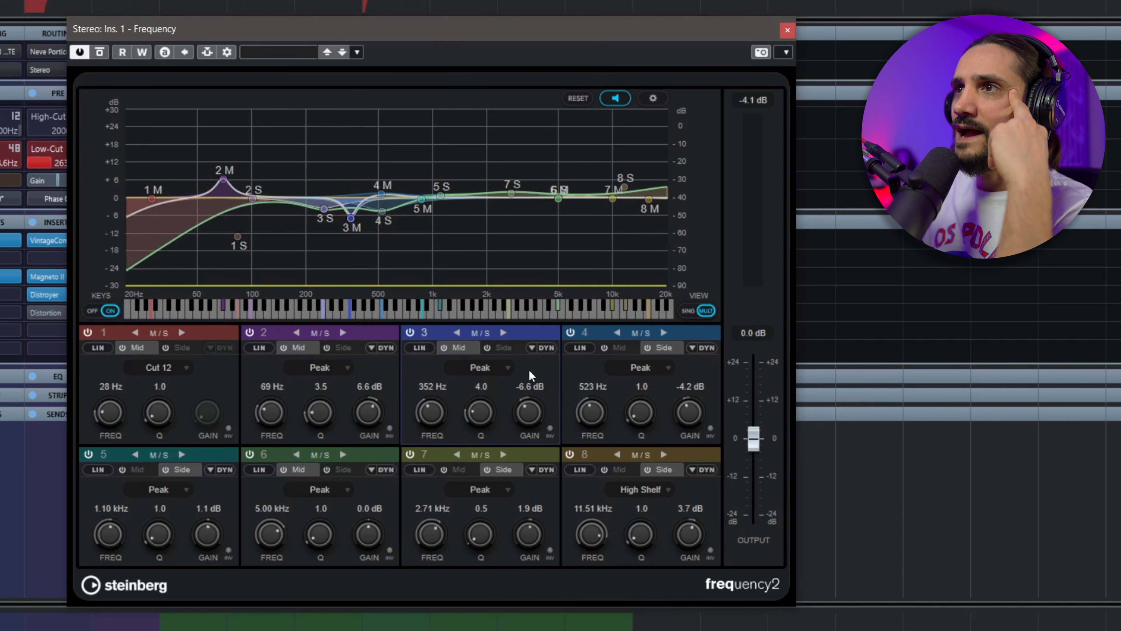
Make band 4's Mid peak a dynamic boost at about 171 Hz, 9.0 dB and Q 3.8, and show it in single-band view
click(631, 348)
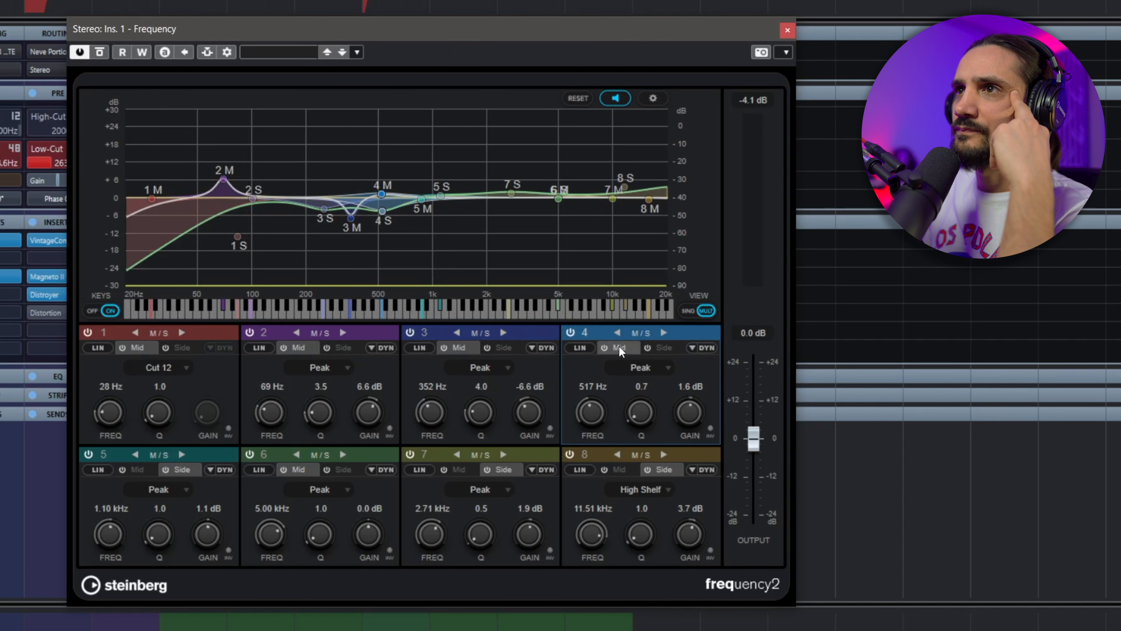
drag(382, 194, 294, 171)
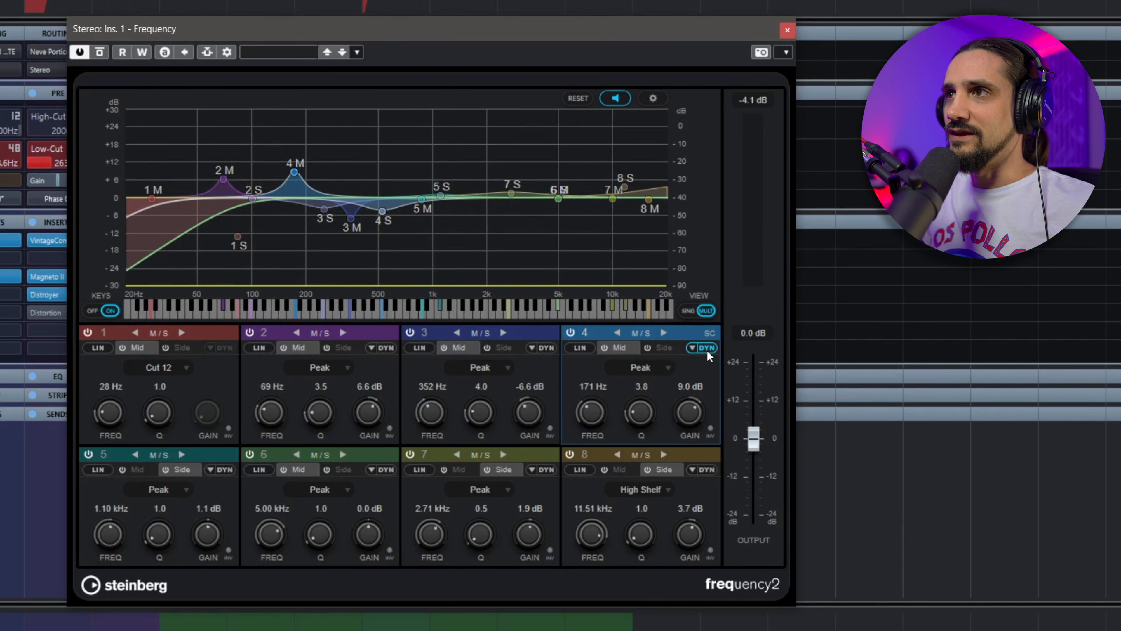
click(688, 311)
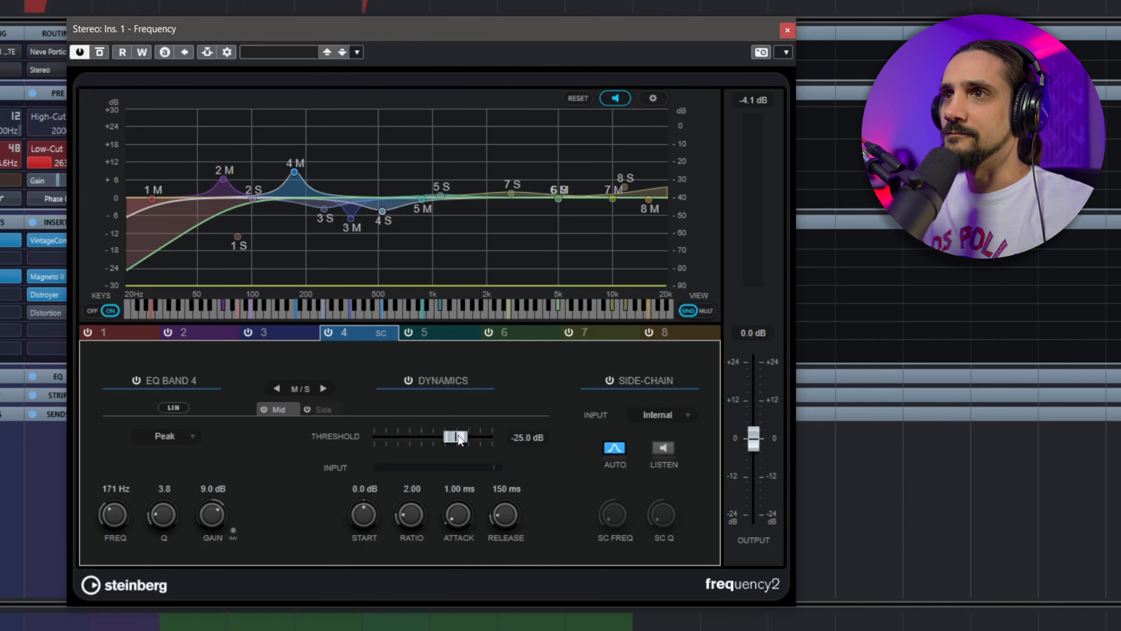
Set band 4's gain to about 15.3 dB and its dynamics to threshold -43.2 dB, ratio 3.08, attack 0.10 ms and release 76 ms
drag(456, 434, 413, 435)
drag(214, 517, 216, 505)
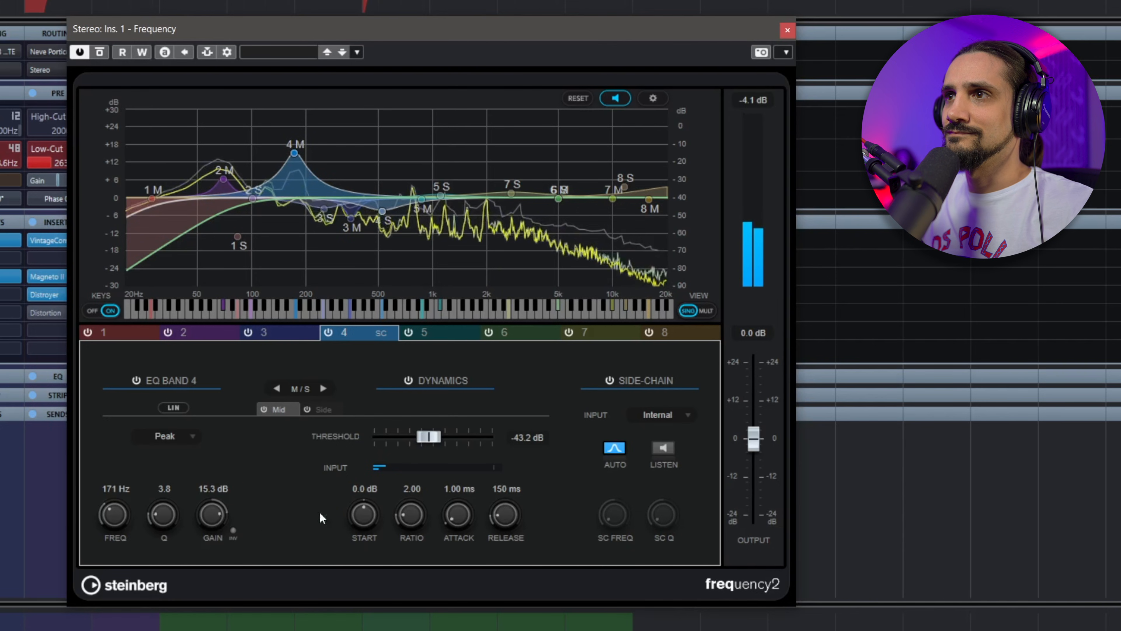
drag(503, 526, 503, 531)
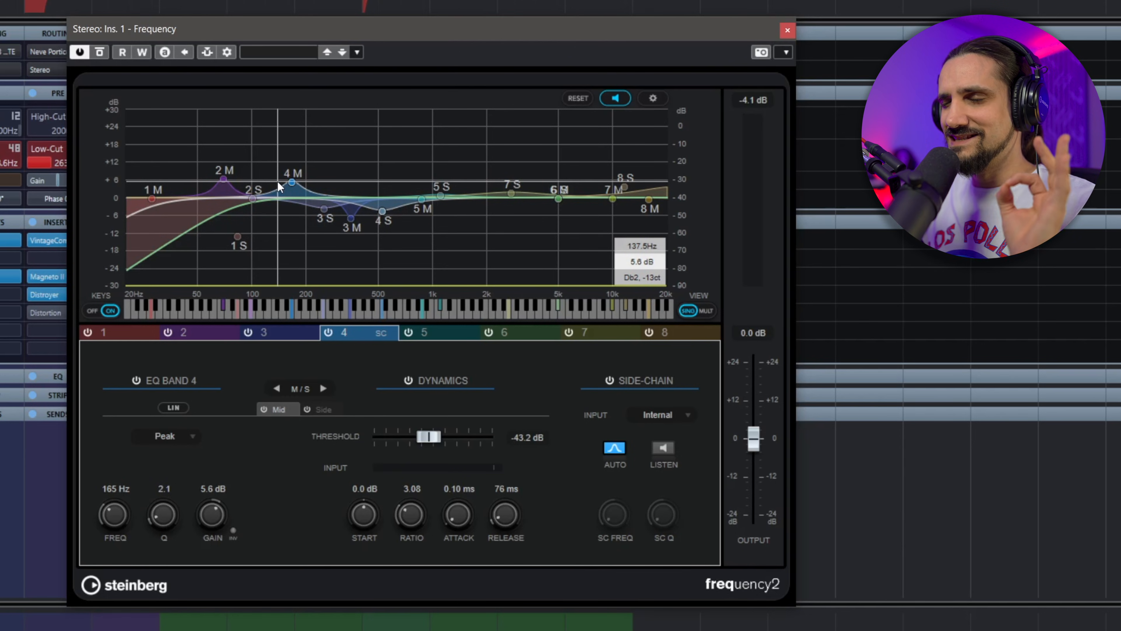
During playback, set band 4's Mid peak to about 163 Hz at 7.7 dB and its dynamics threshold to about -32.5 dB
key(space)
drag(292, 181, 292, 176)
drag(428, 437, 452, 439)
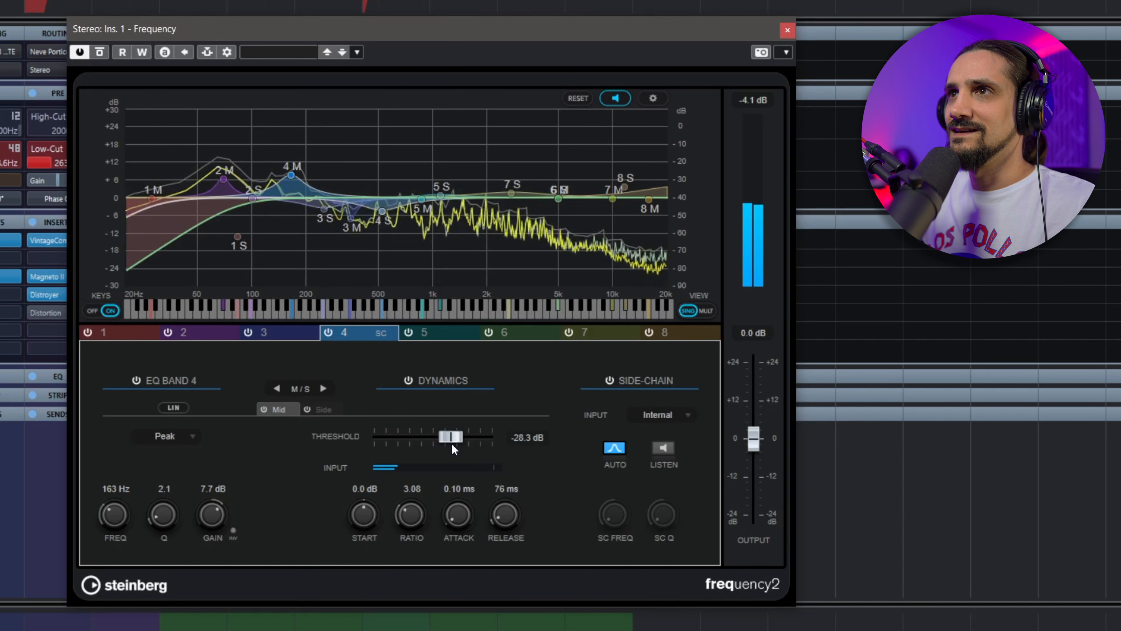
drag(451, 444, 448, 445)
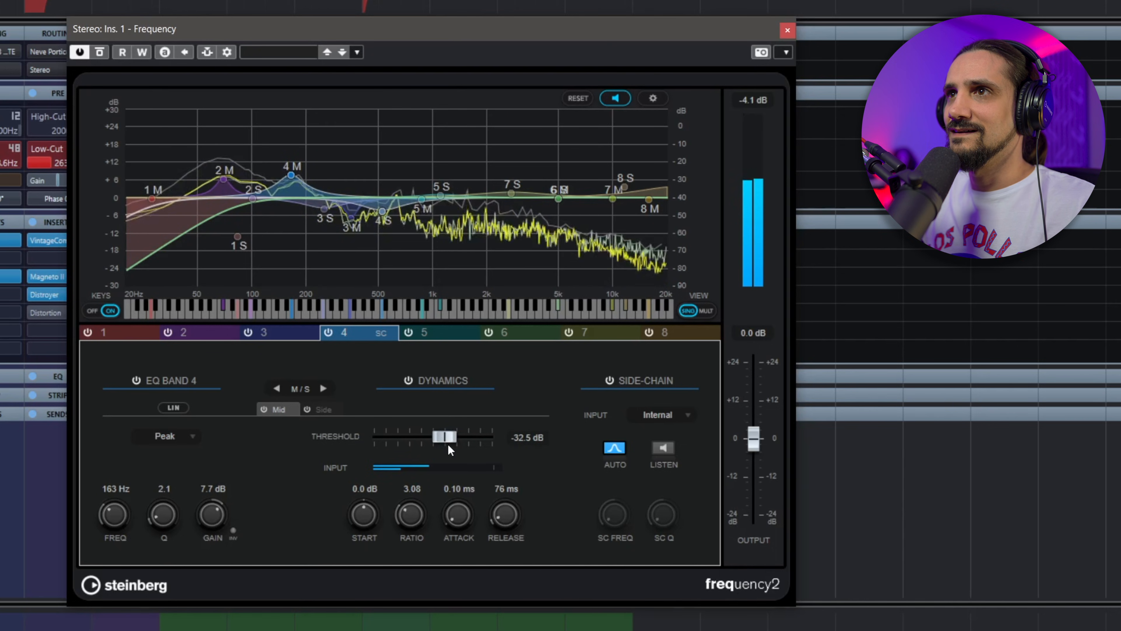
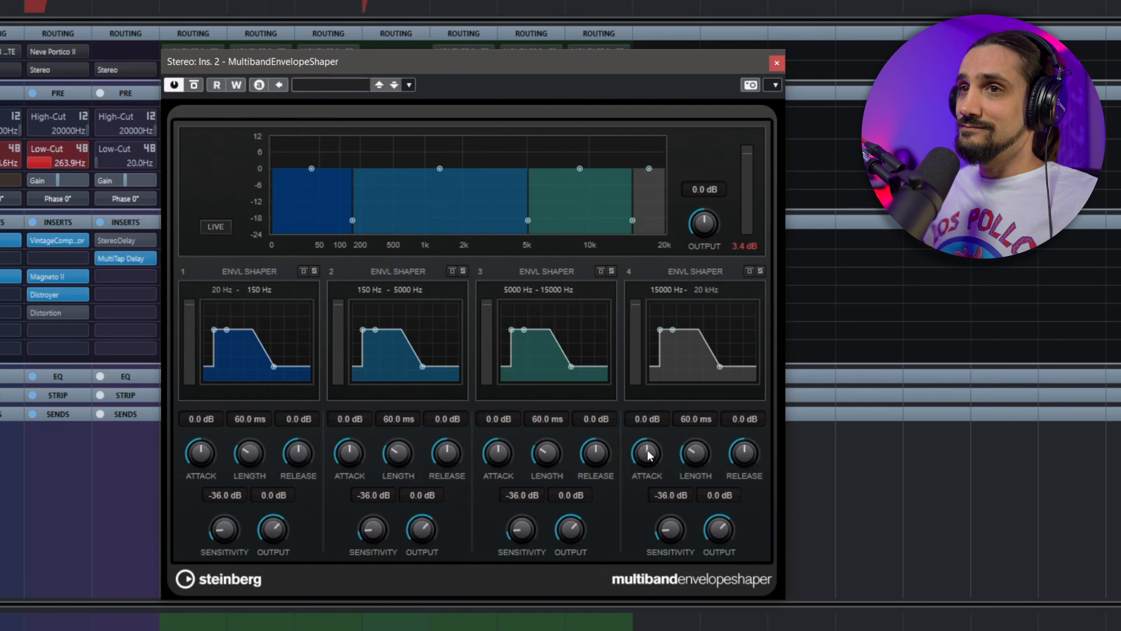
During playback, set the attack of band 1 (20–150 Hz) in the MultibandEnvelopeShaper to about 8.8 dB
key(space)
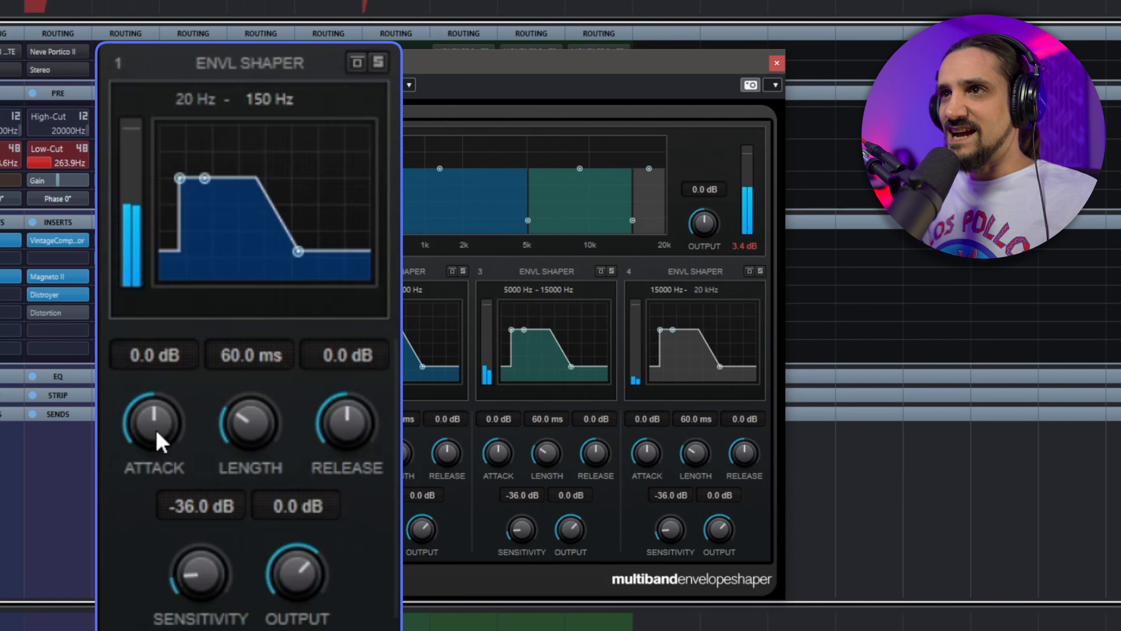
drag(159, 435, 170, 380)
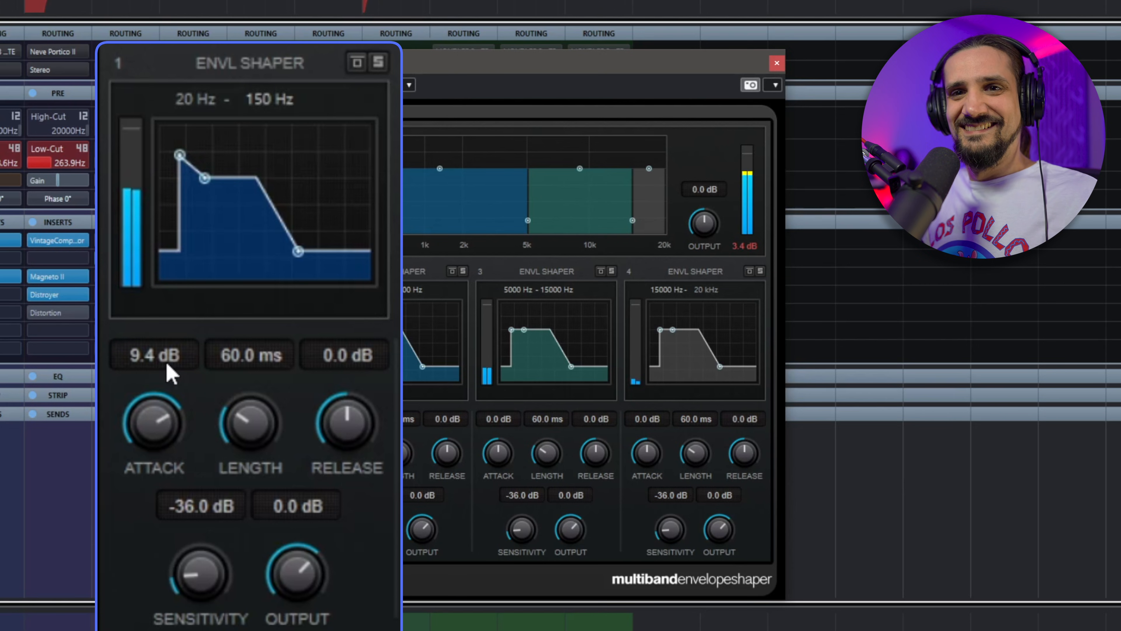
drag(167, 363, 165, 366)
Set envelope band 2 (150–5000 Hz) to about 3.8 dB attack, 0.6 dB release and -28.8 dB sensitivity
drag(345, 455, 291, 364)
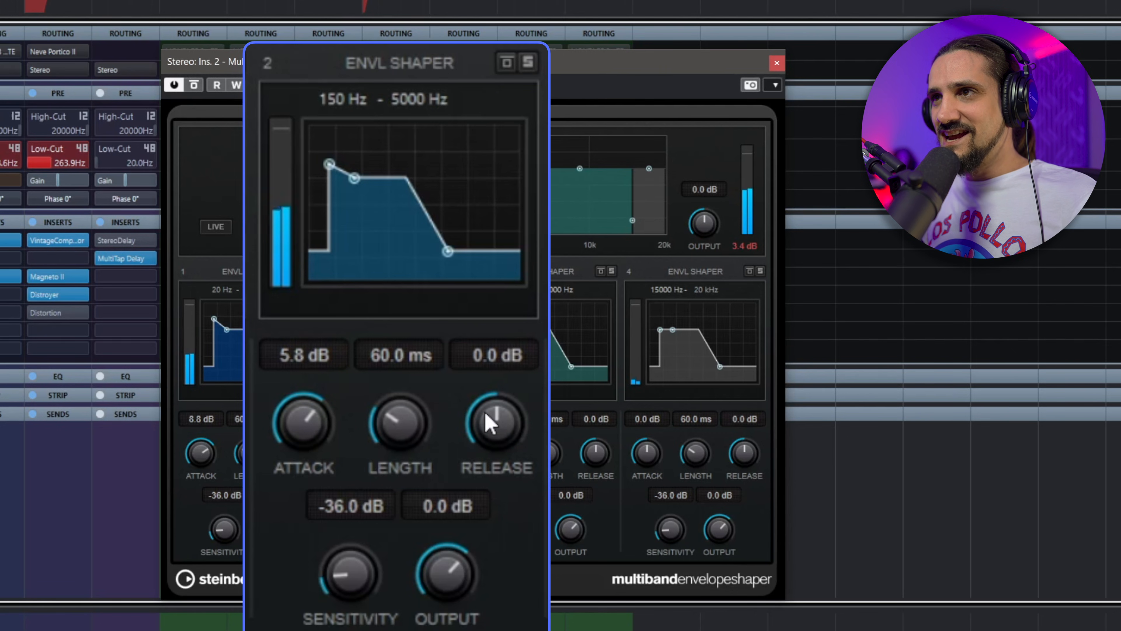
drag(489, 424, 512, 476)
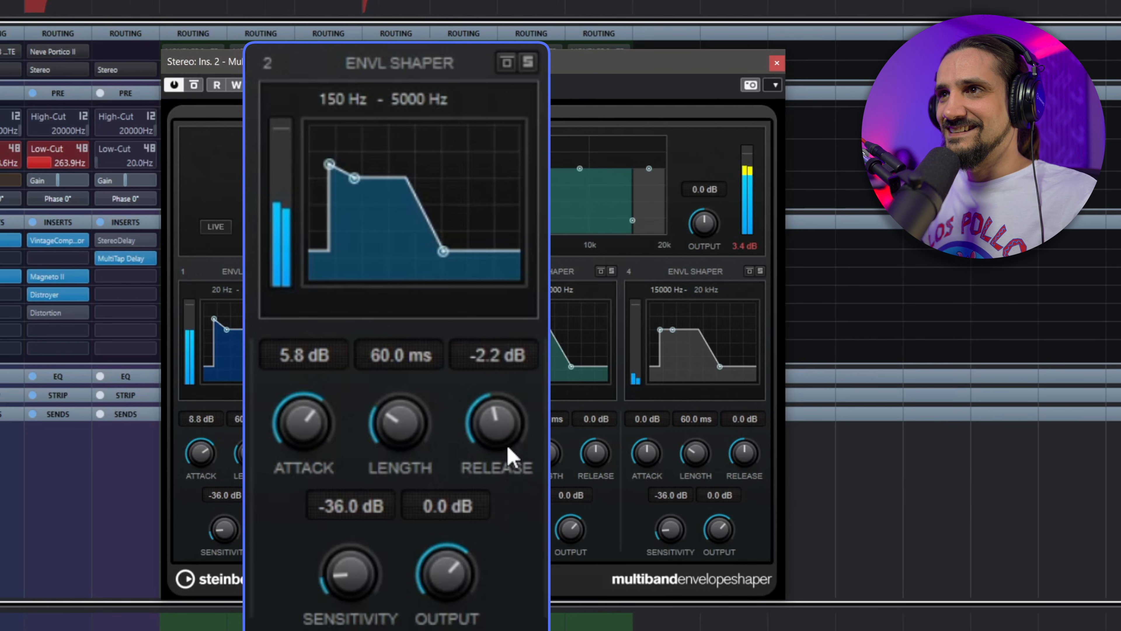
drag(508, 435, 508, 433)
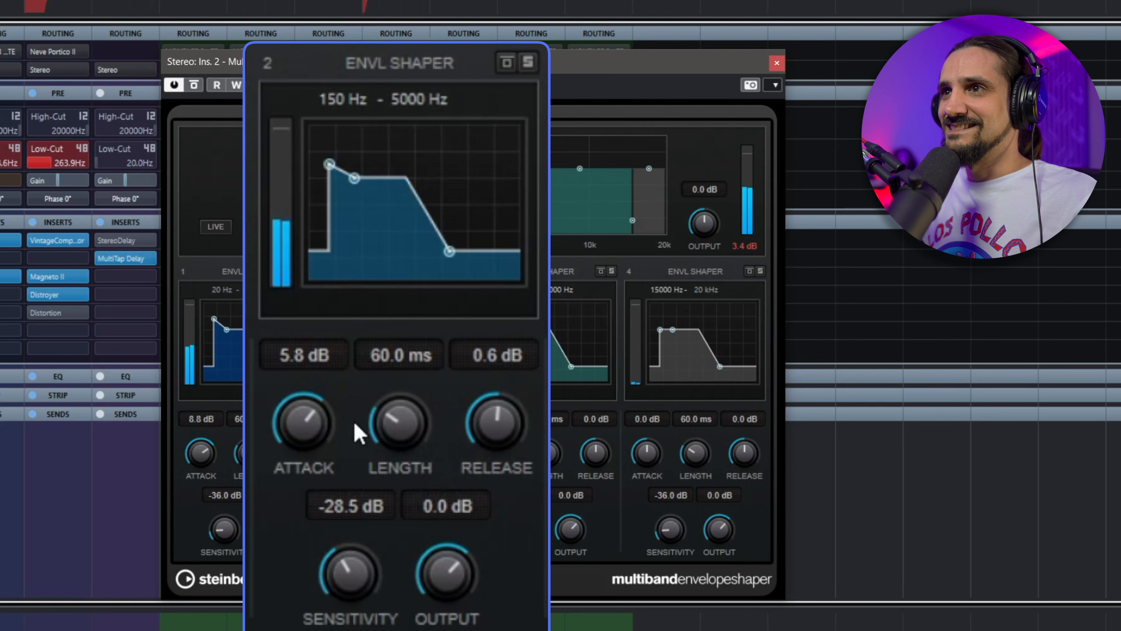
drag(325, 401, 339, 371)
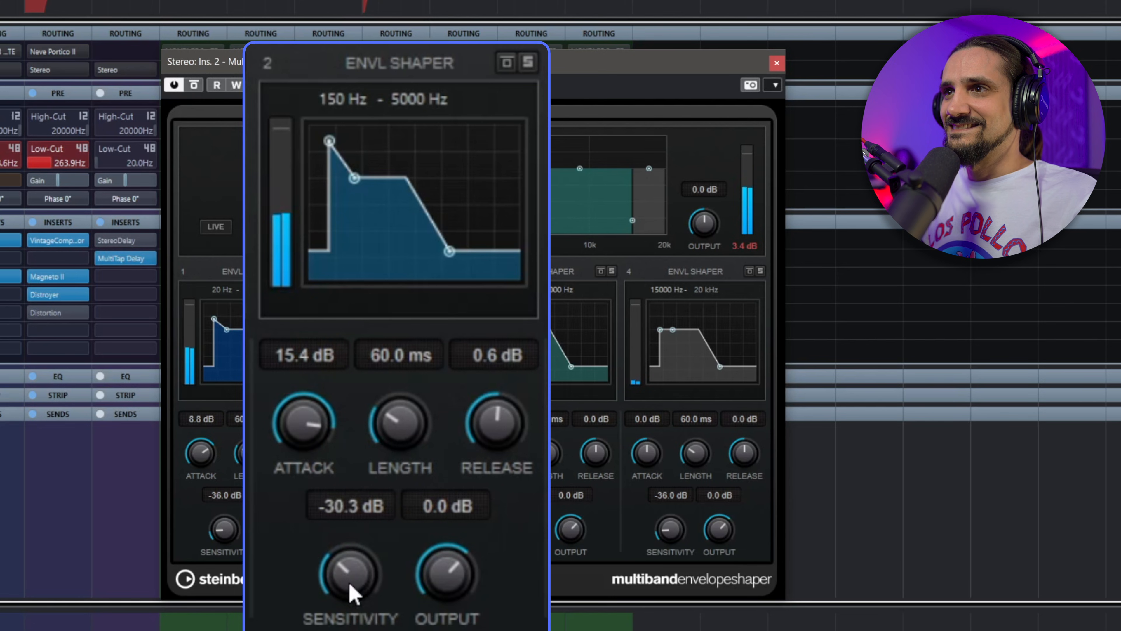
drag(298, 464, 322, 526)
drag(309, 430, 350, 463)
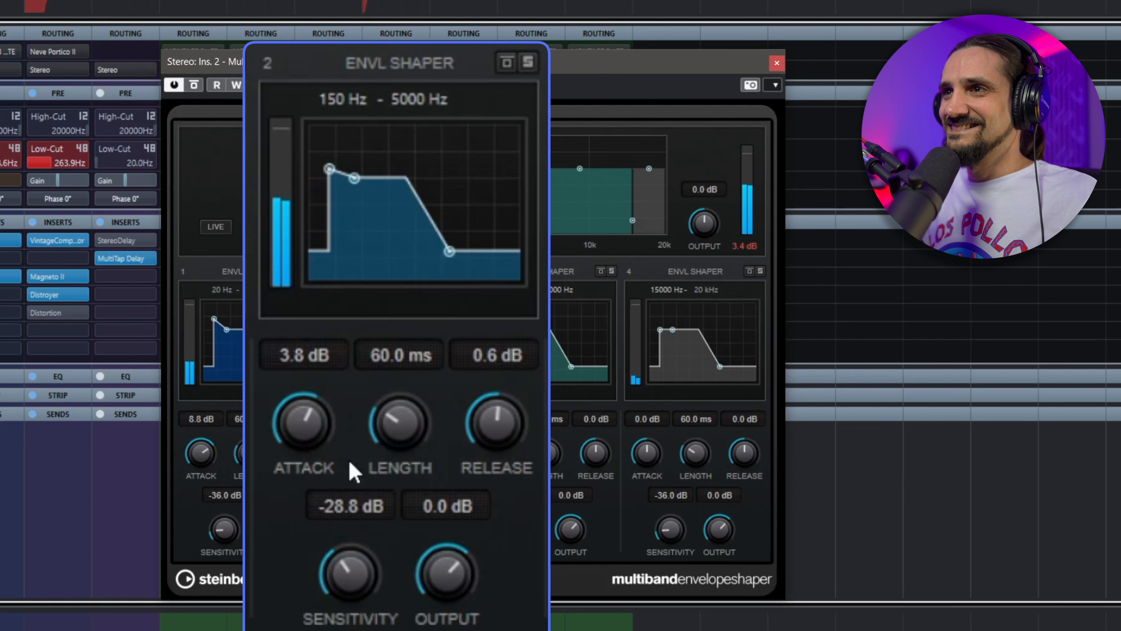
Set the envelope attack to about 3.6 dB in band 3 (5000–15000 Hz) and about 4.4 dB in band 4 (above 15000 Hz)
drag(497, 437, 454, 389)
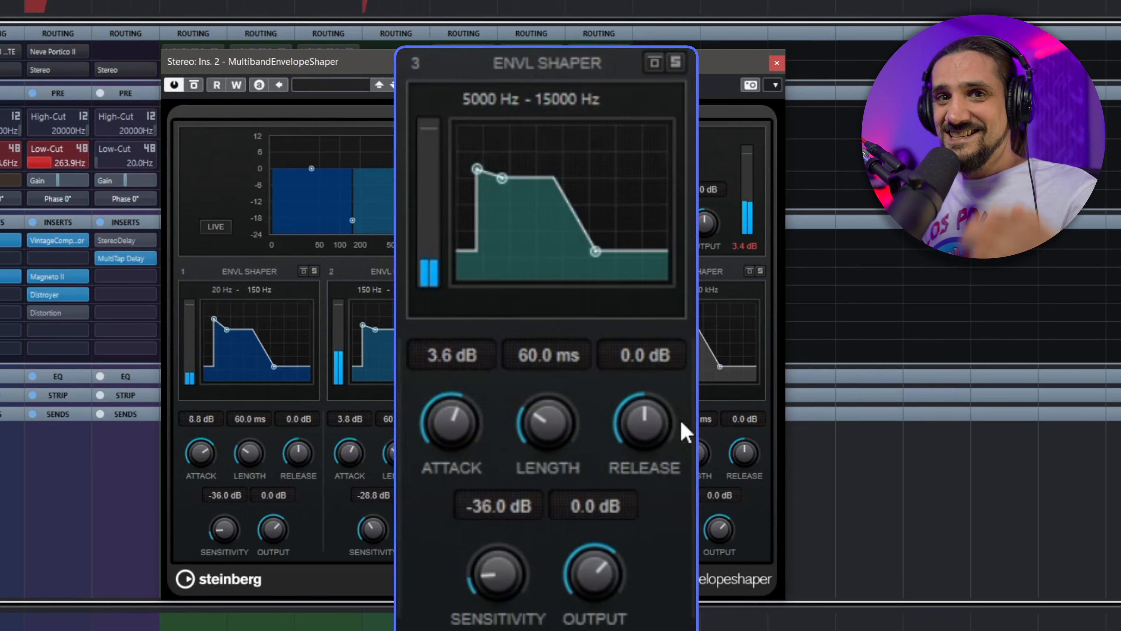
drag(608, 420, 599, 371)
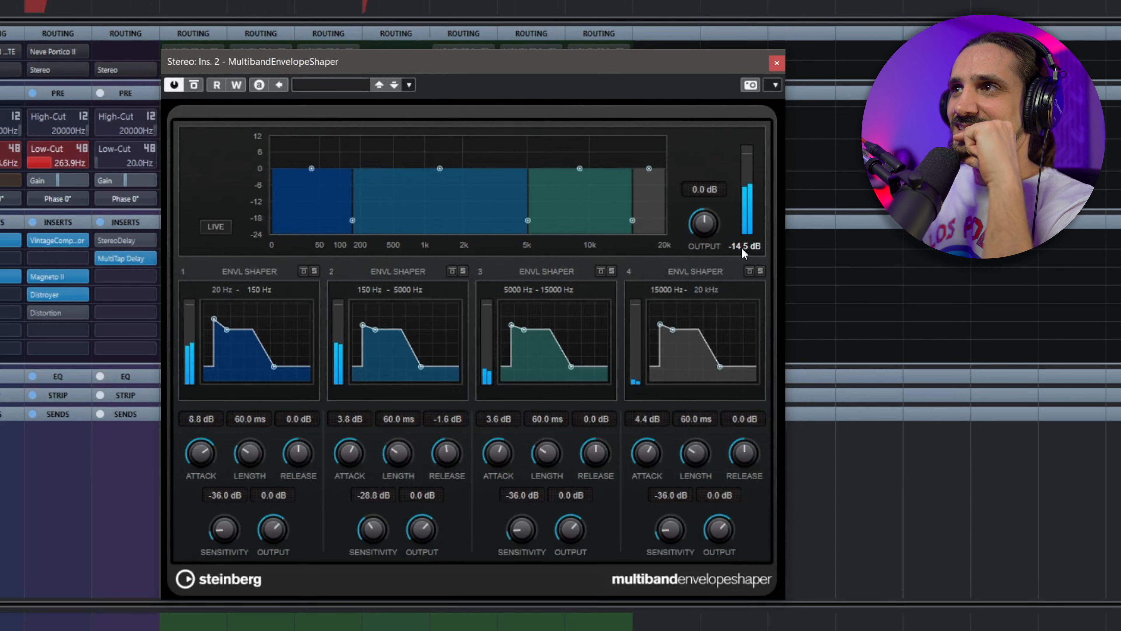
Compare the playing mix with the MultibandEnvelopeShaper bypassed and active several times
click(194, 85)
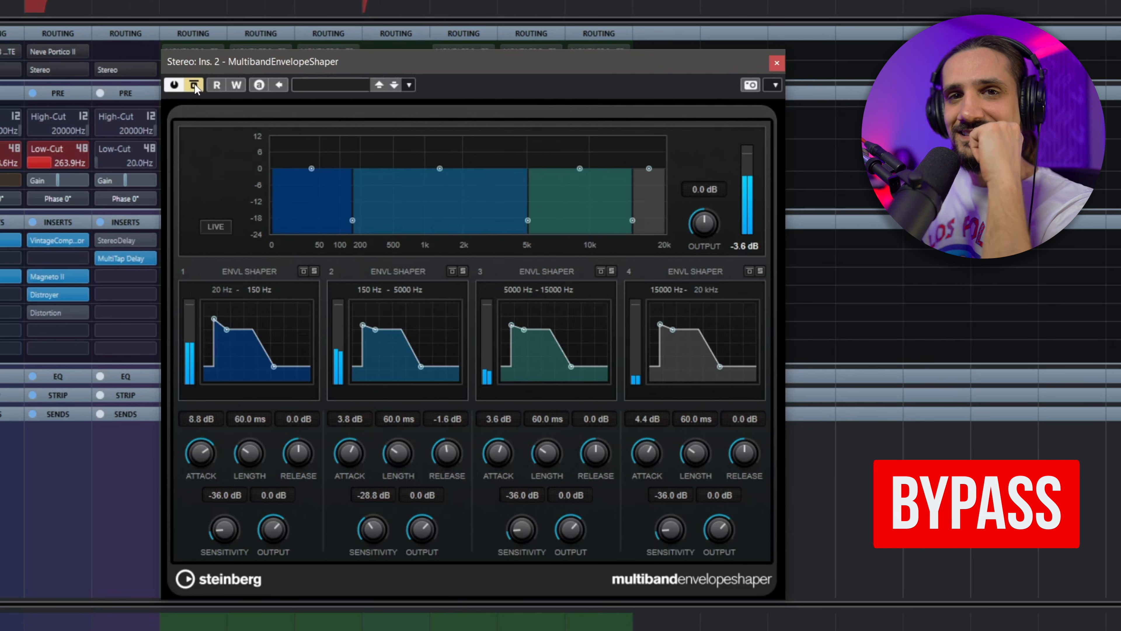
click(194, 86)
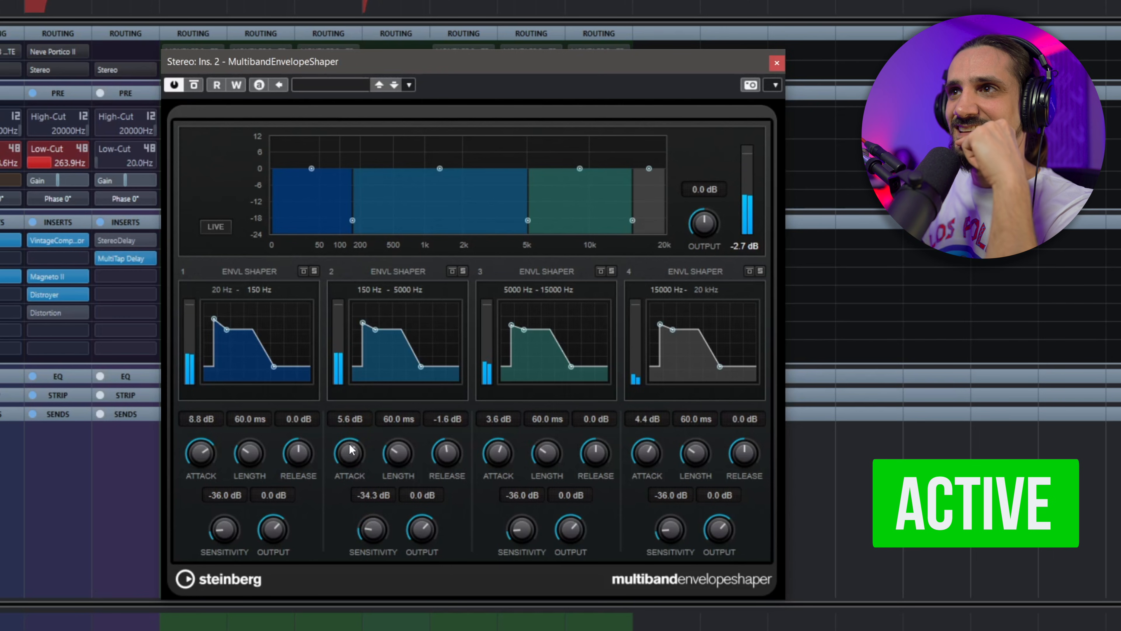
click(196, 86)
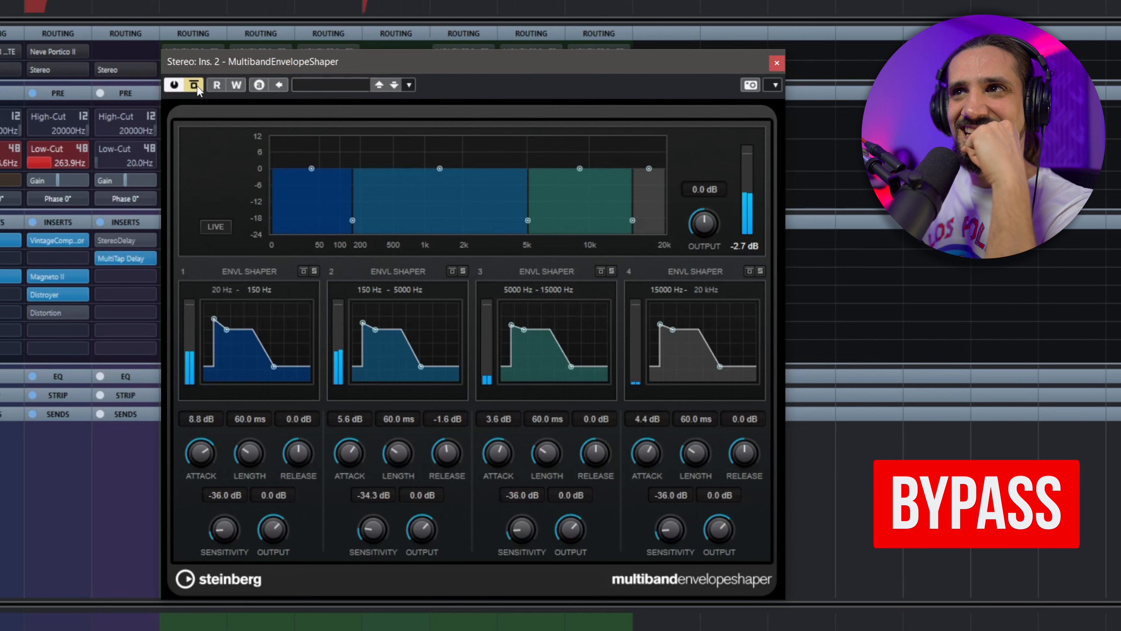
click(194, 85)
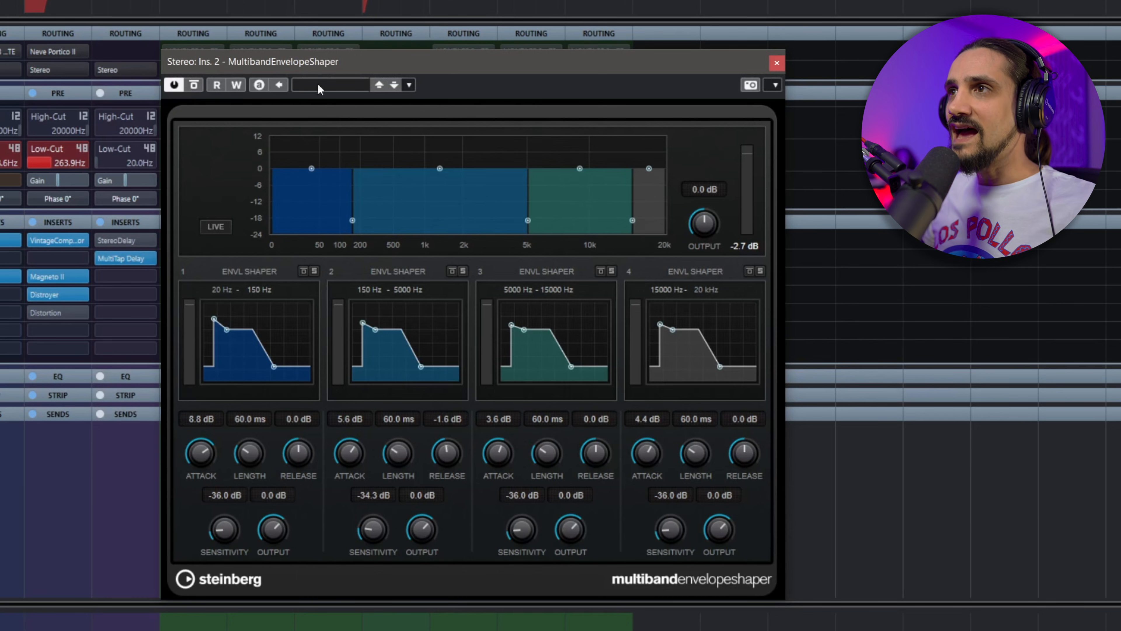
click(194, 86)
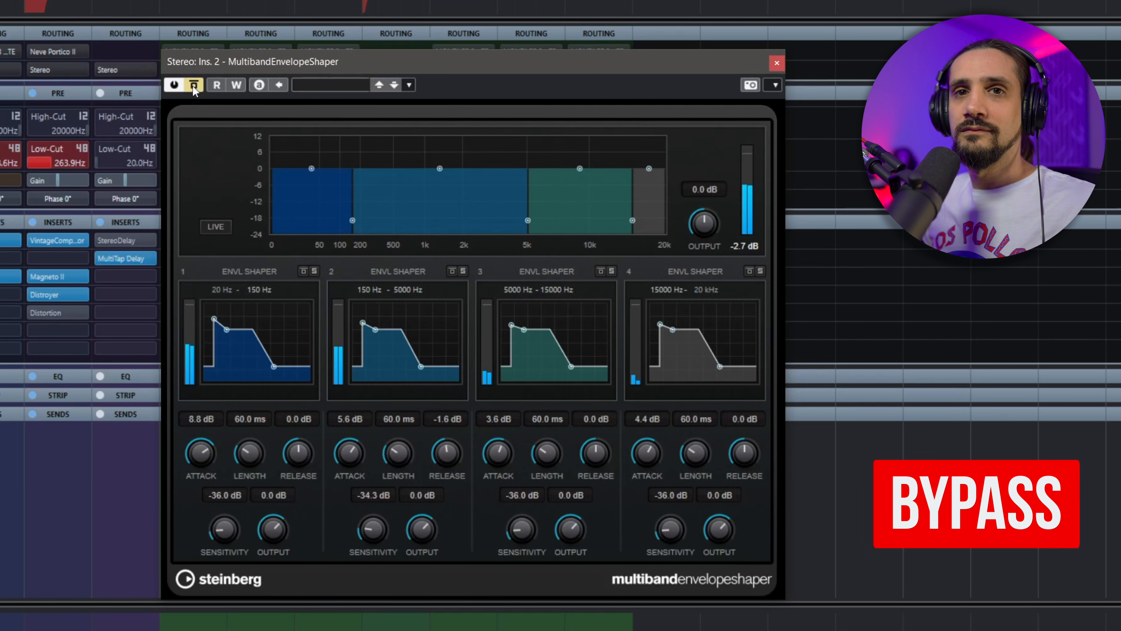
click(193, 86)
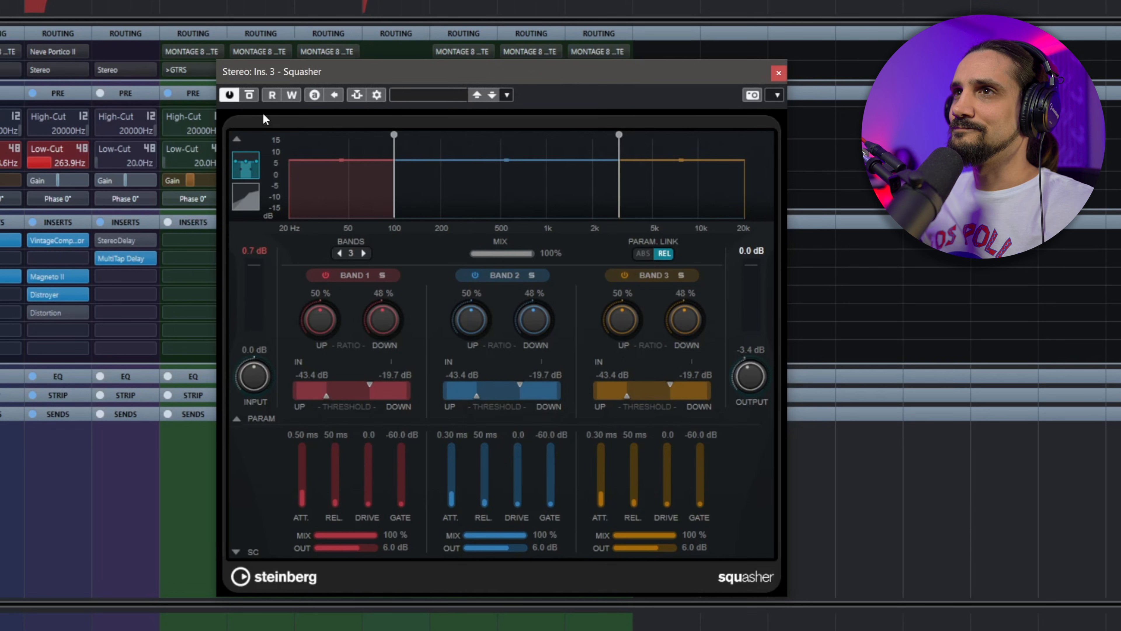
Set the linked Squasher bands to a -22.3 dB down threshold and 1.0 drive, comparing the effect with bypass
click(250, 95)
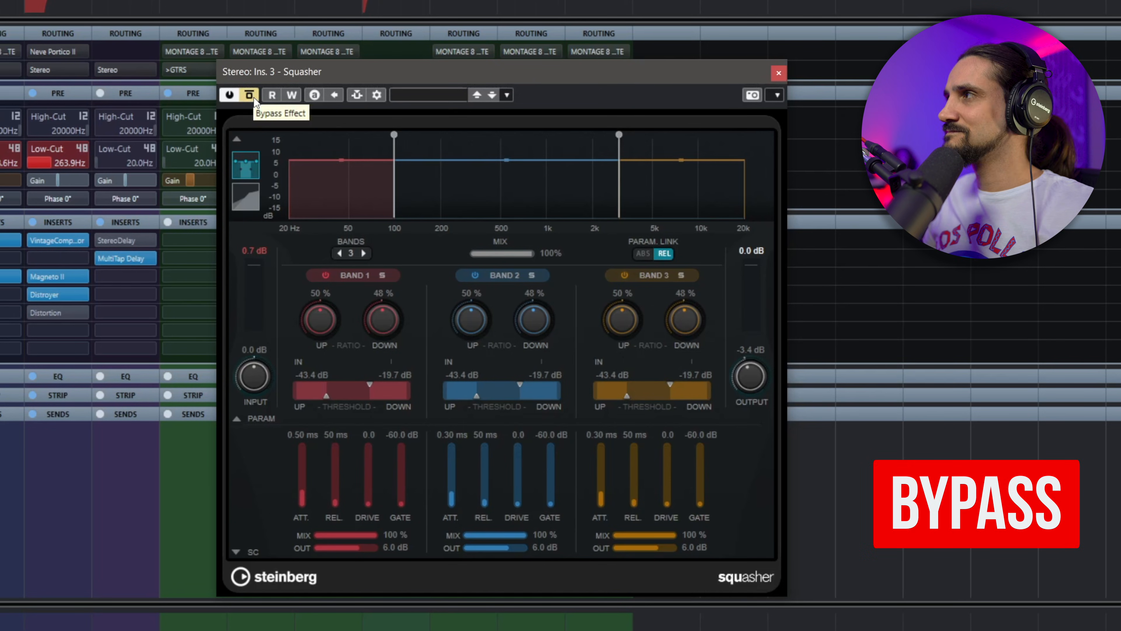
click(250, 95)
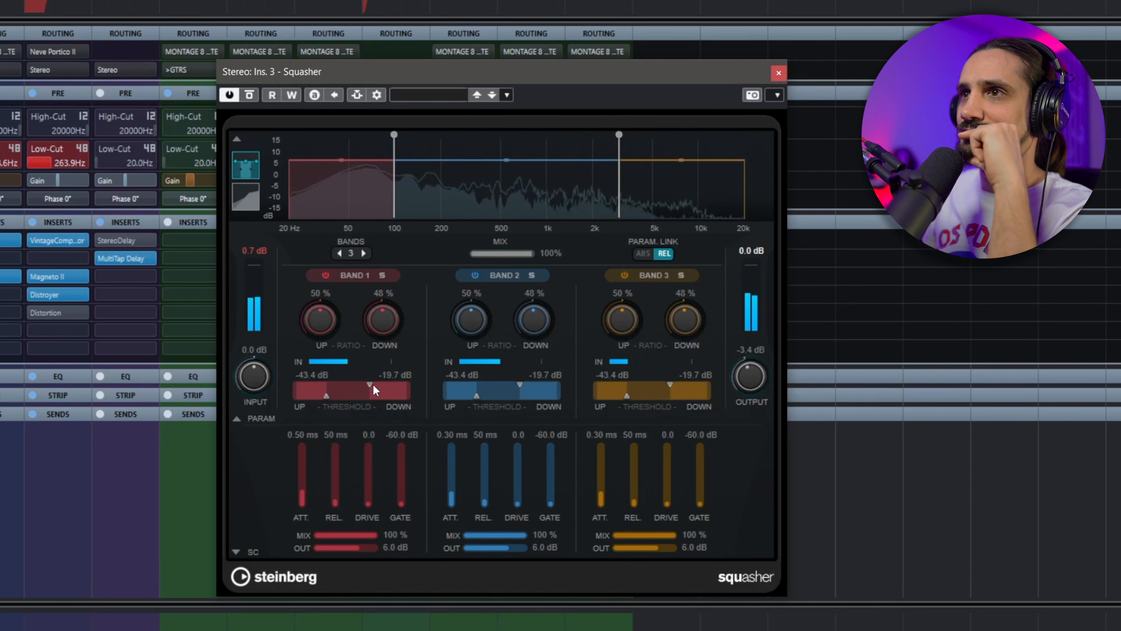
drag(370, 387, 365, 388)
drag(368, 504, 366, 499)
click(246, 99)
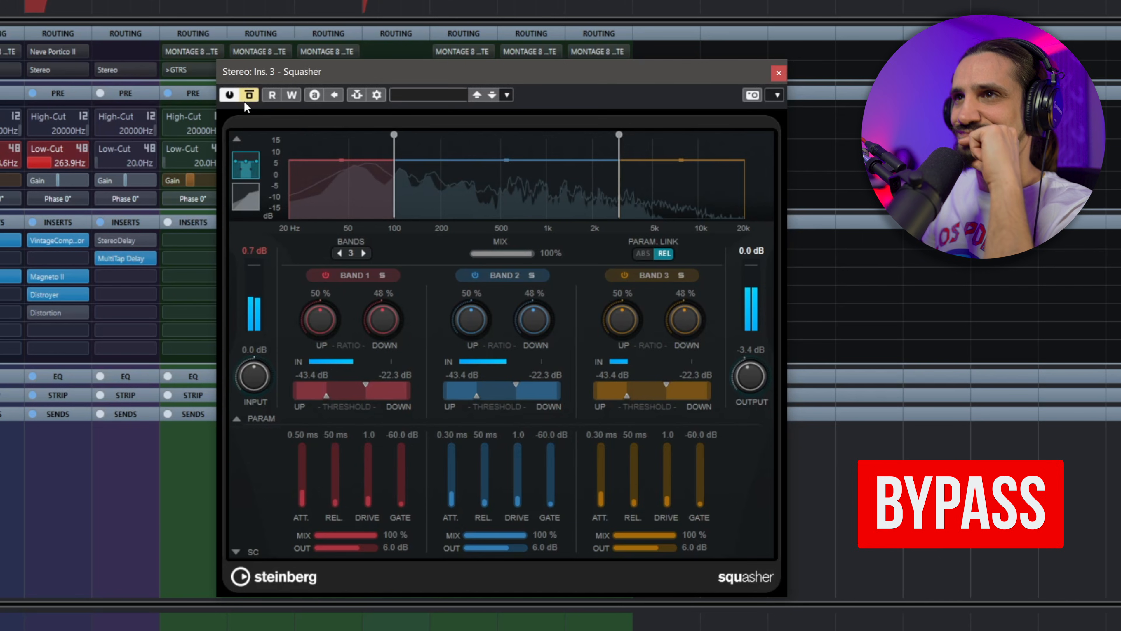
click(249, 96)
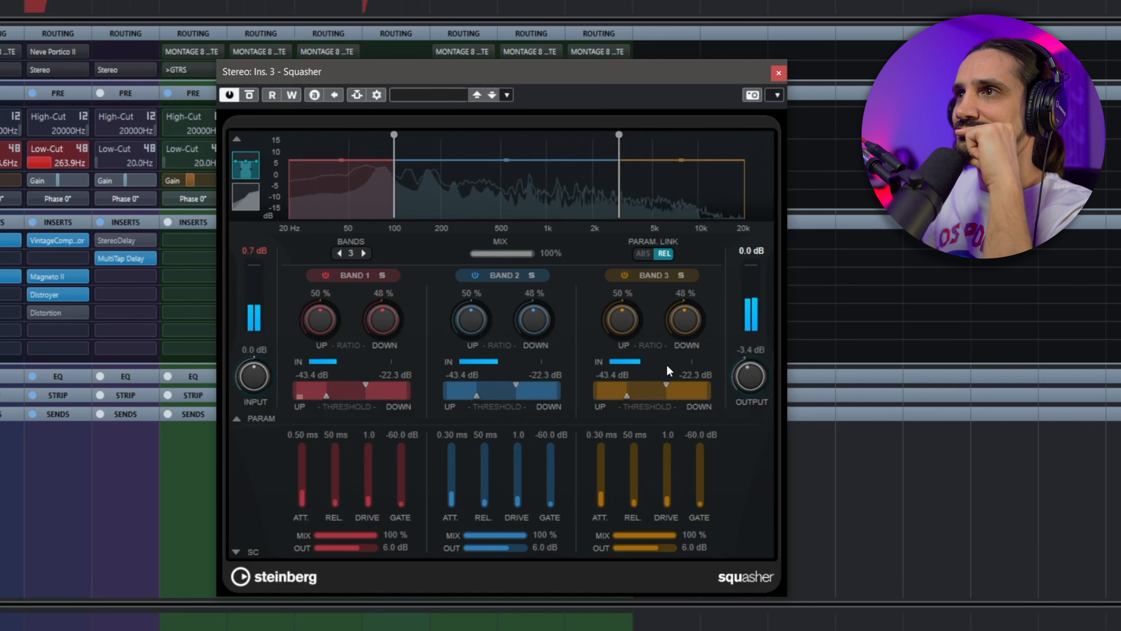
Set all Squasher down thresholds to -20.6 dB and the up thresholds to -41.7, -42.6 and -35.7 dB for bands 1 to 3
drag(666, 384, 669, 384)
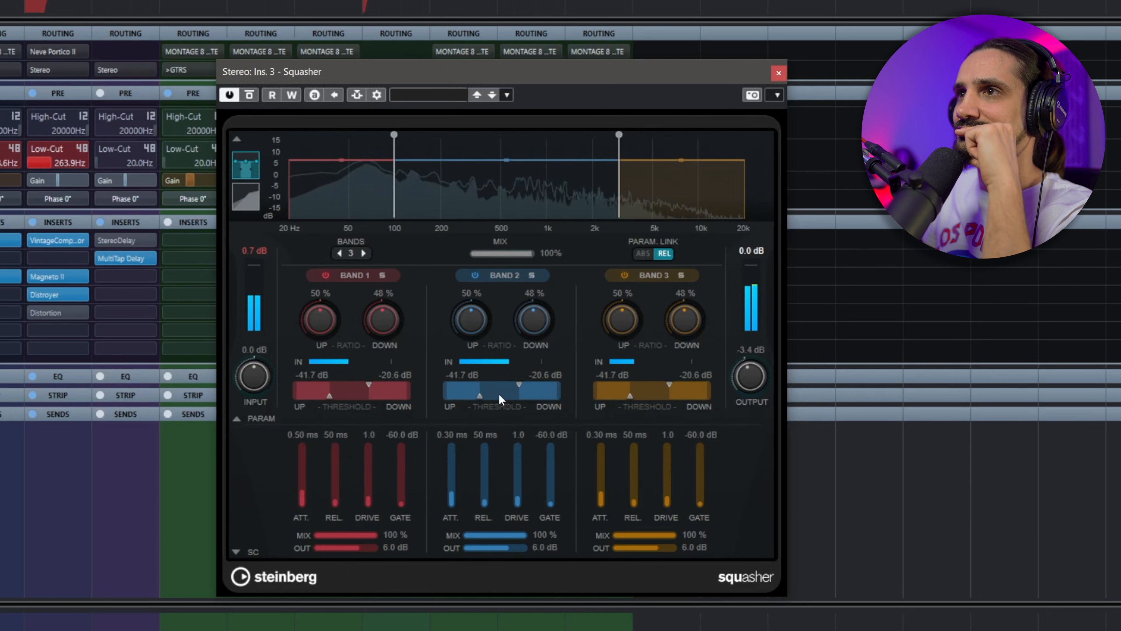
drag(476, 395, 489, 397)
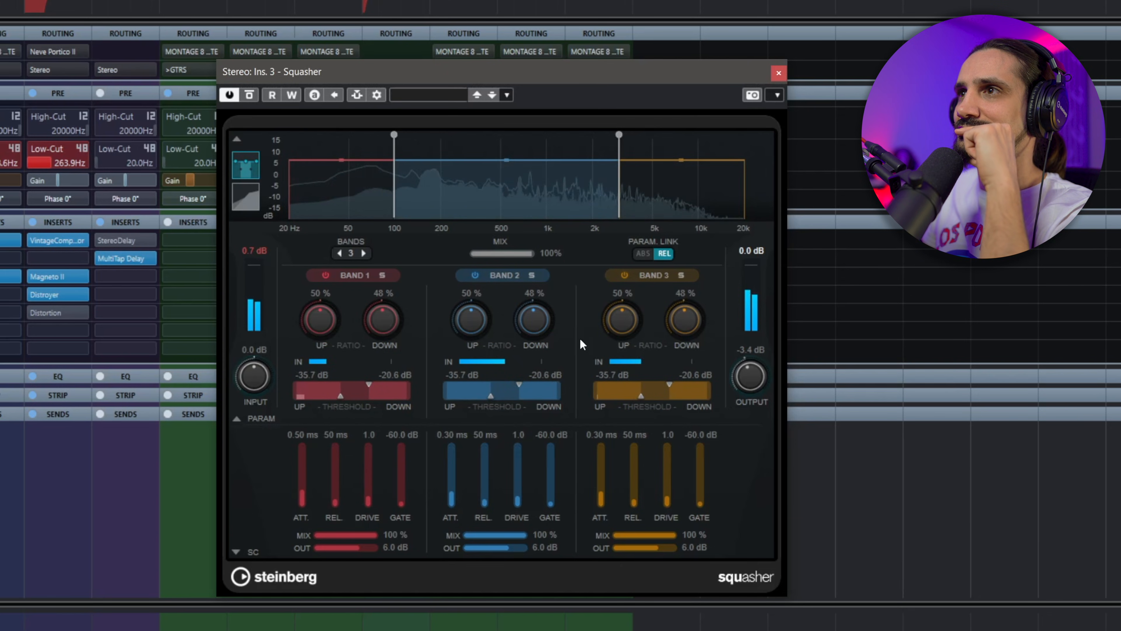
drag(341, 395, 330, 398)
drag(481, 398, 476, 398)
Set Squasher band 2's drive to 2.5 and the attack times of bands 1 to 3 to 27, 22 and 7.9 ms
drag(517, 503, 448, 486)
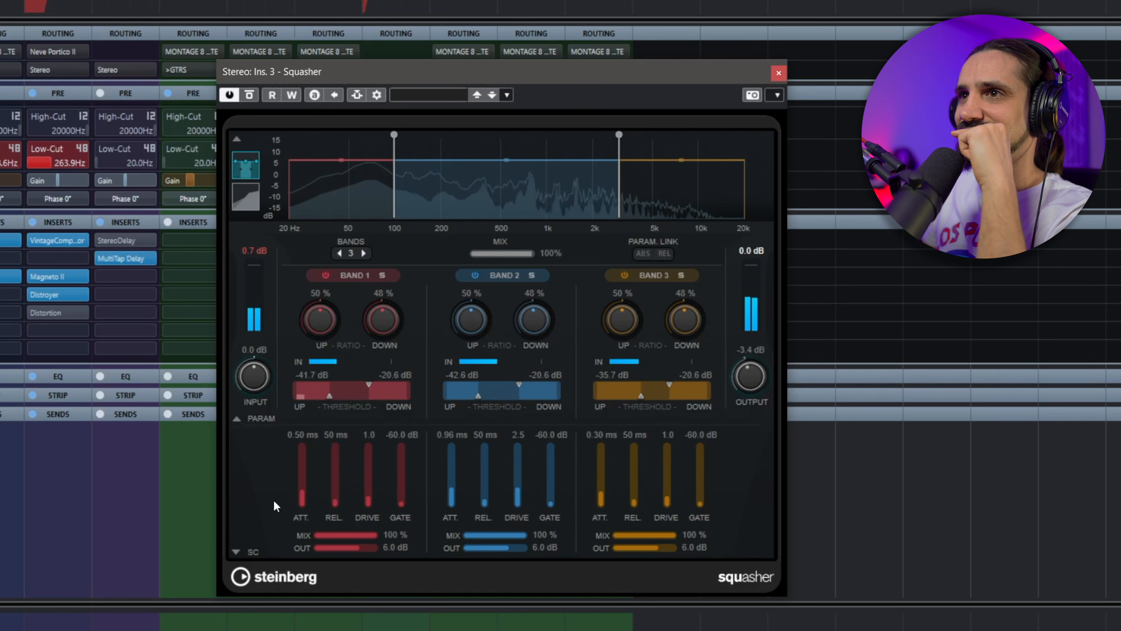
drag(300, 495, 303, 465)
drag(449, 485, 449, 466)
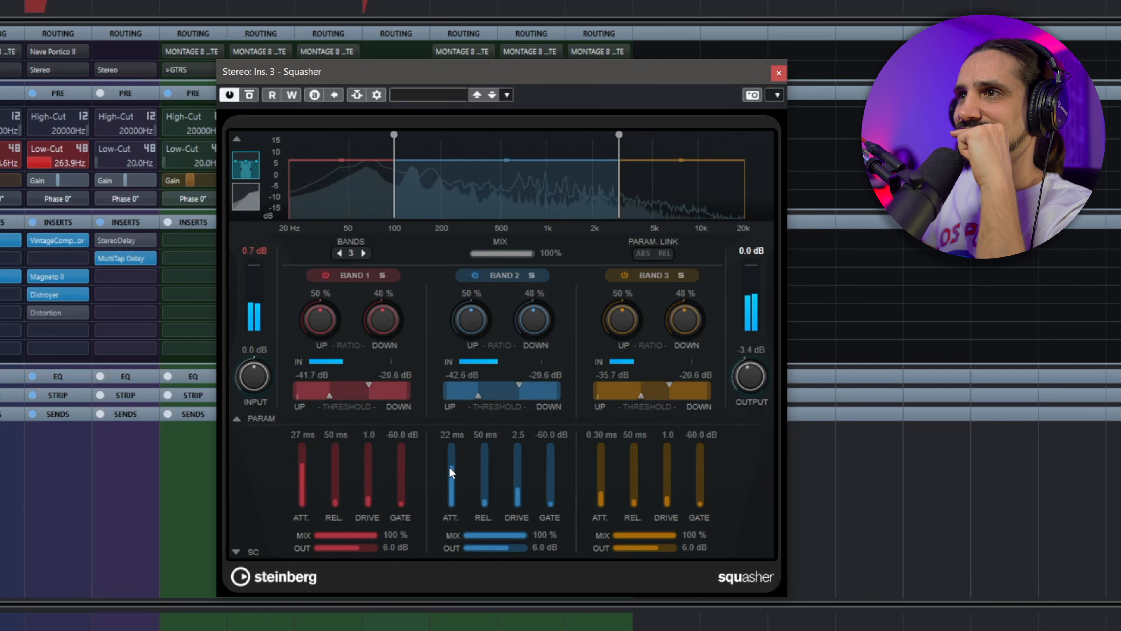
drag(601, 491, 603, 476)
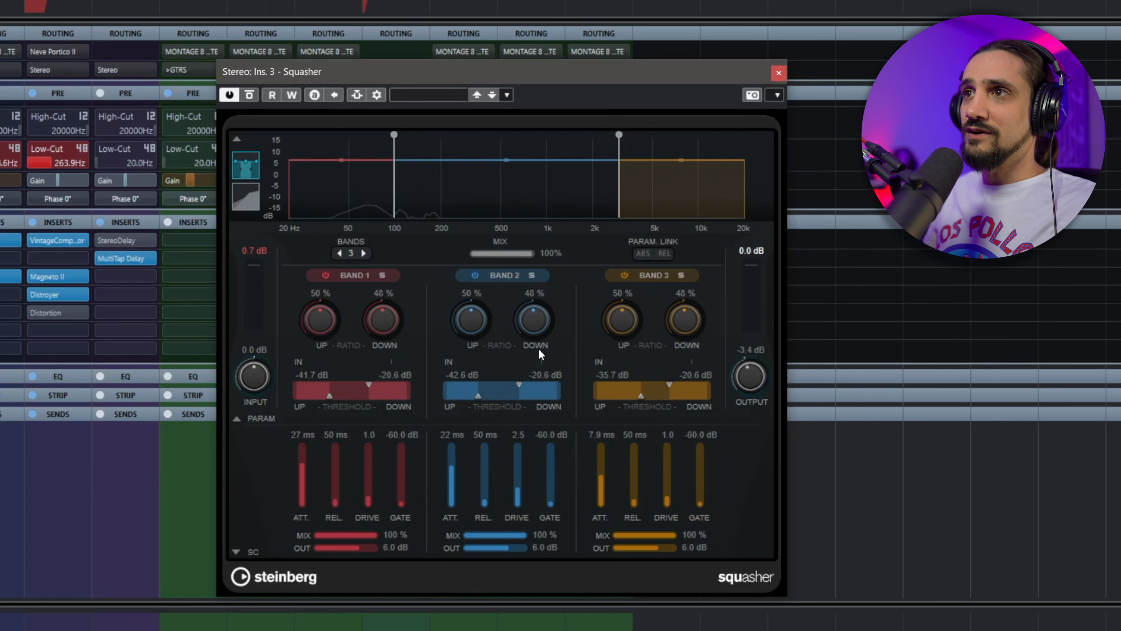
Try Squasher's overall mix at 50%, restore it to 100%, and compare the effect bypassed and active during playback
drag(530, 255, 478, 255)
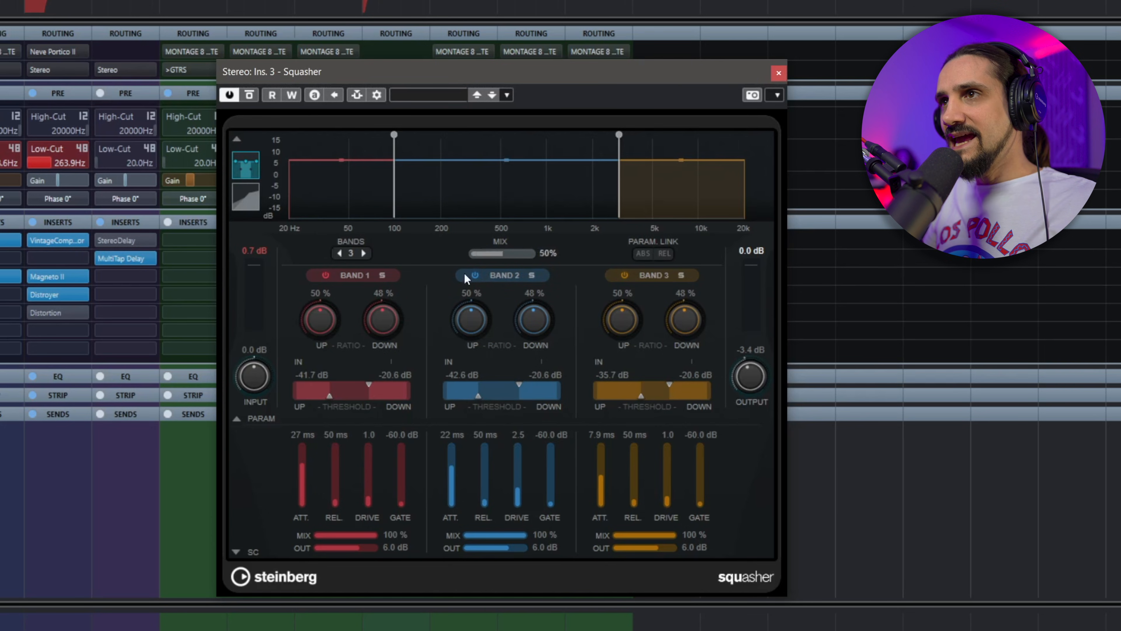
key(space)
drag(532, 253, 568, 259)
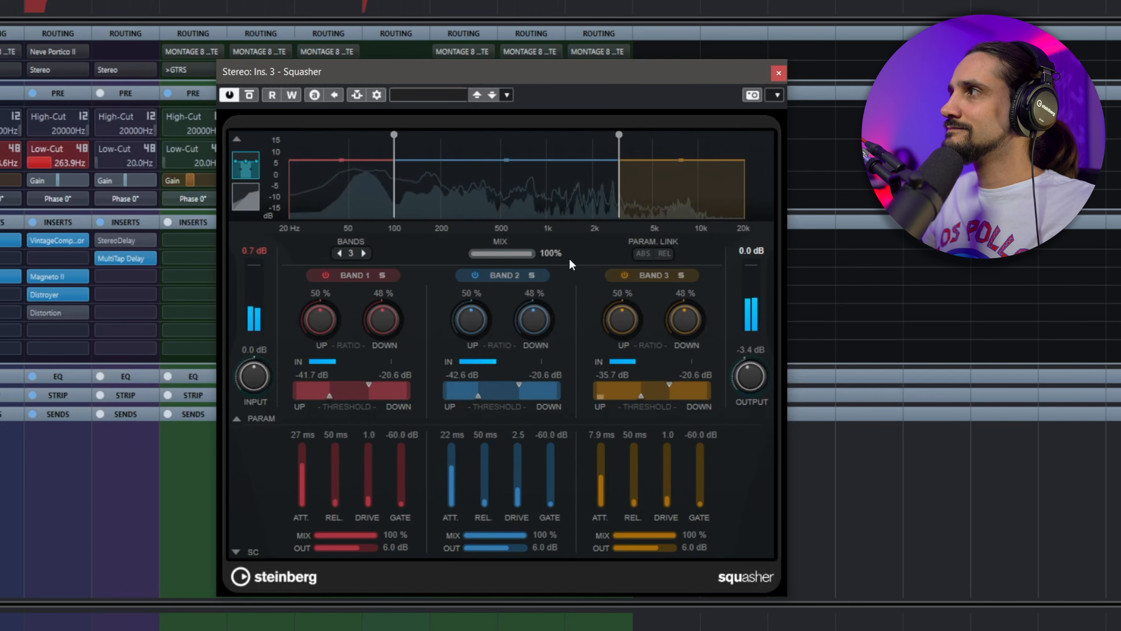
click(251, 95)
click(252, 95)
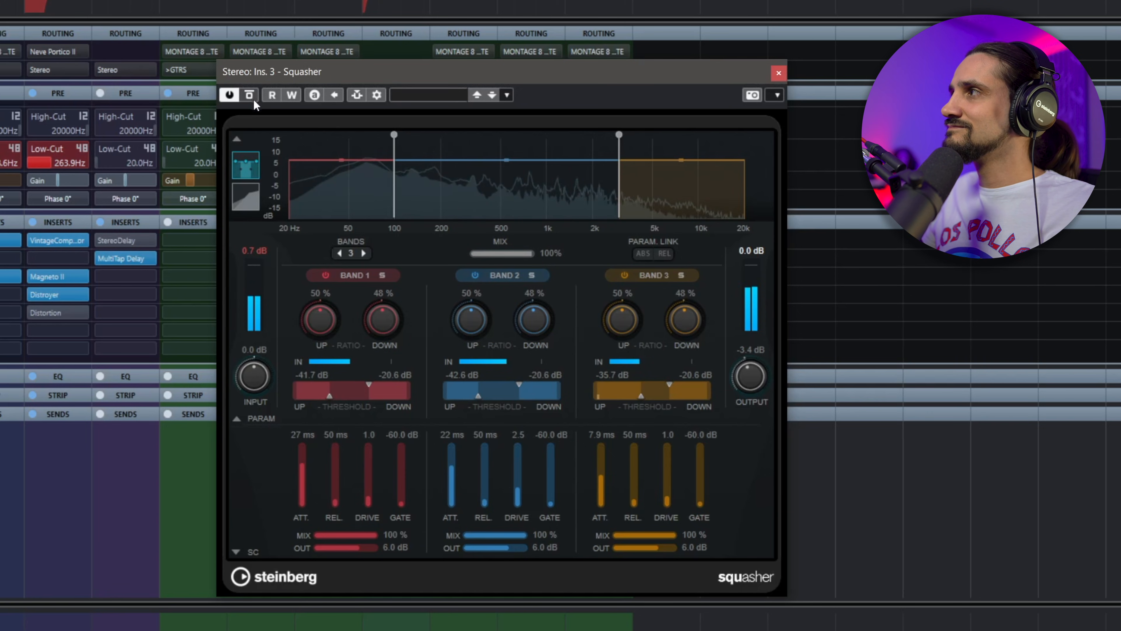
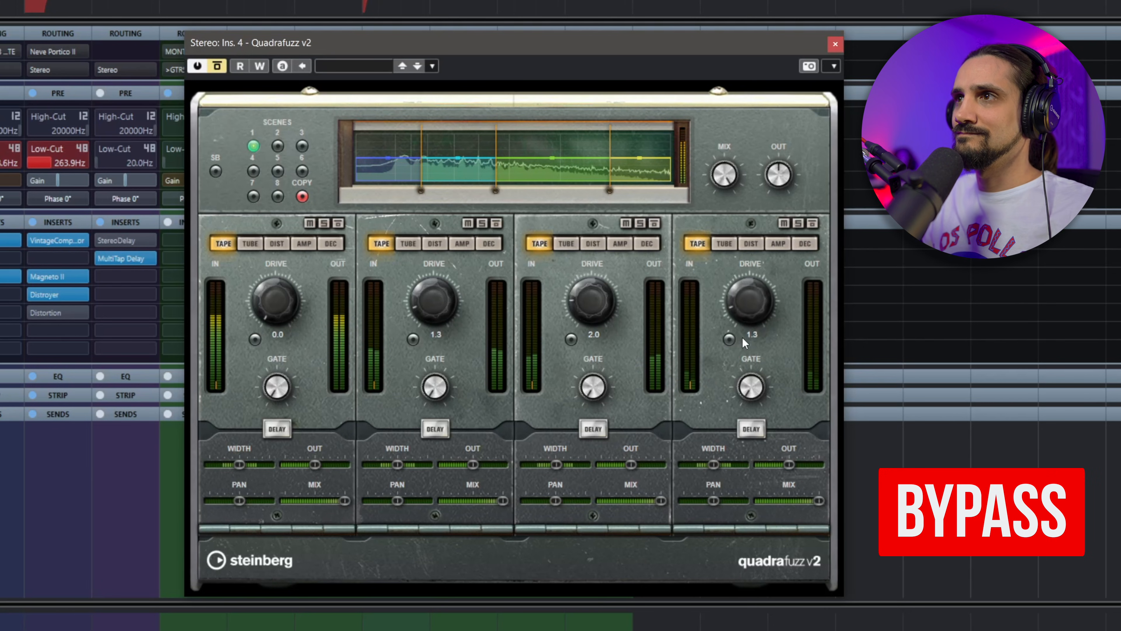
Activate Quadrafuzz v2 and try Tube mode in bands 2 and 3, returning both bands to Tape
click(218, 68)
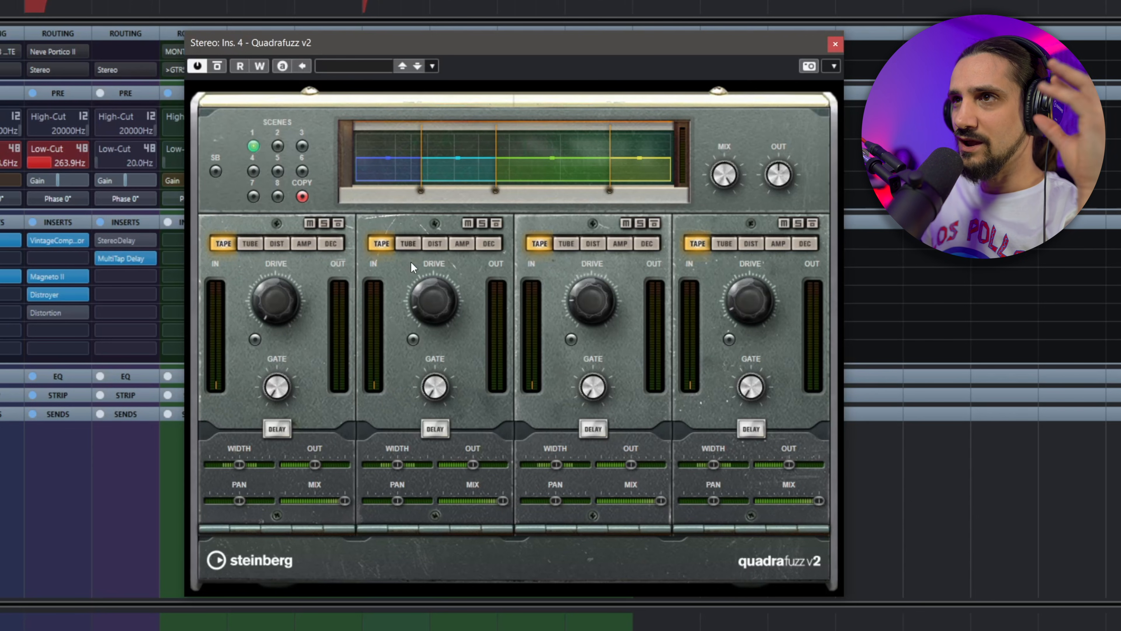
click(408, 242)
click(569, 244)
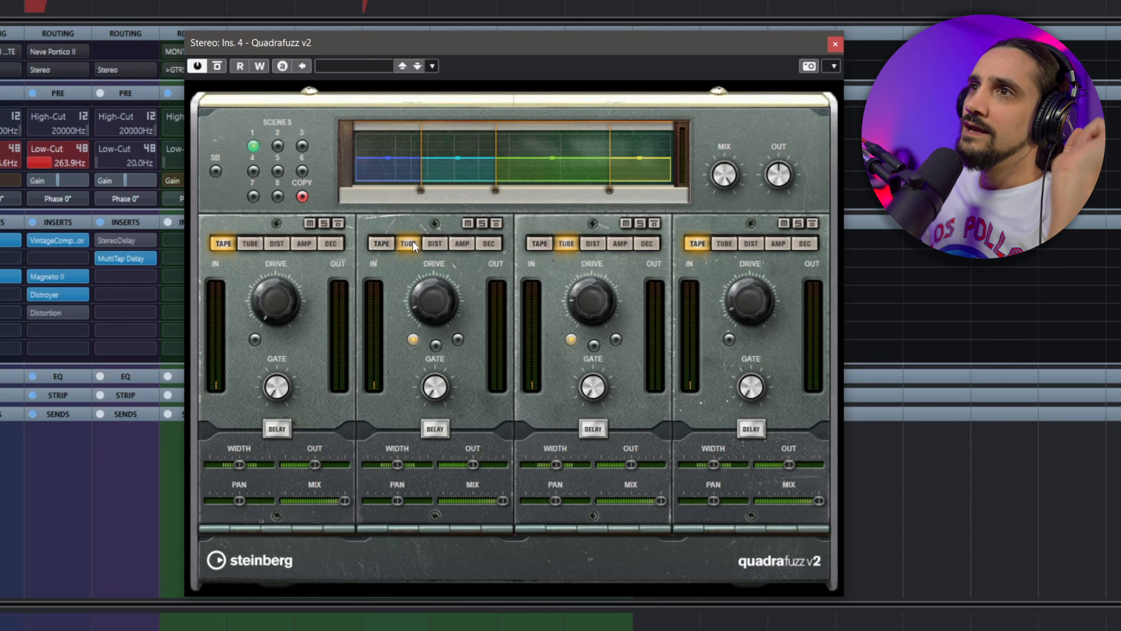
click(537, 244)
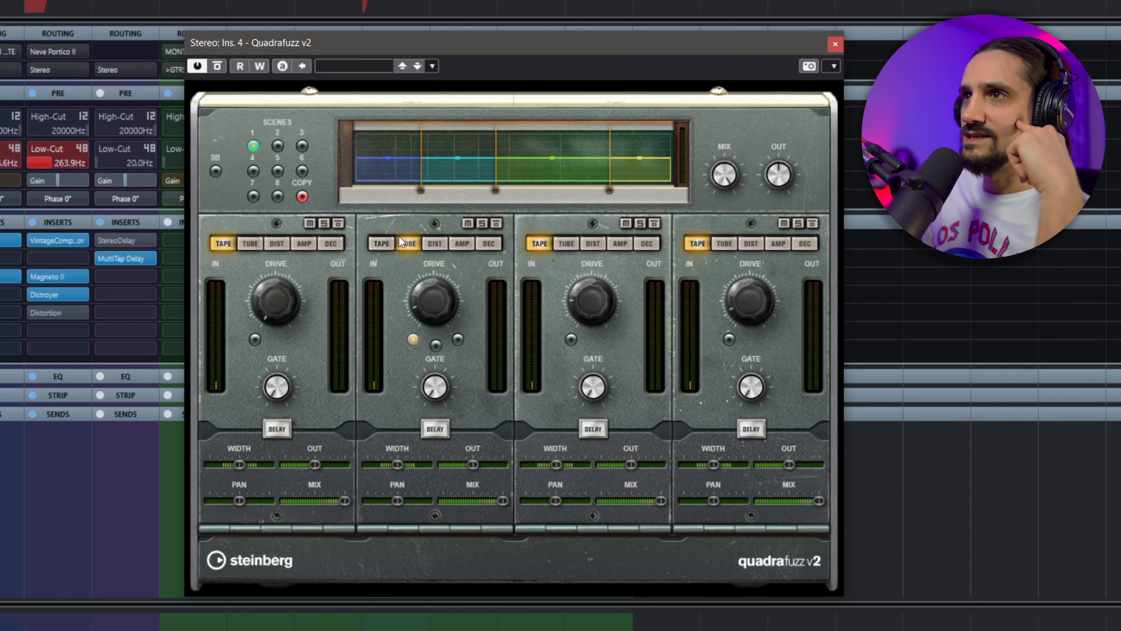
click(382, 244)
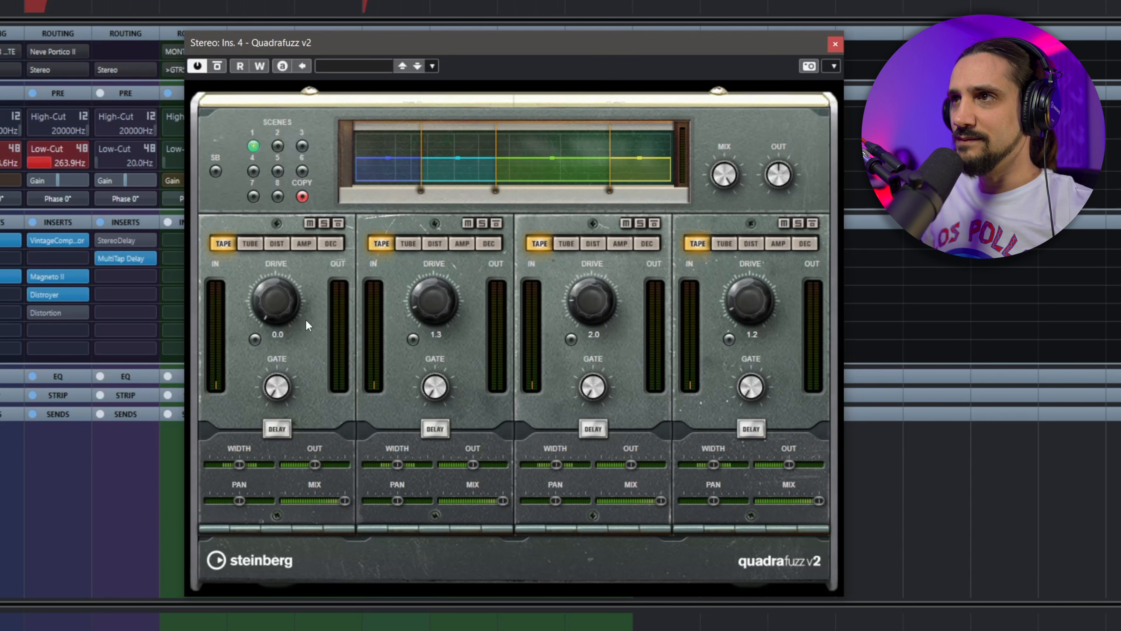
Reset the Quadrafuzz drive of bands 3 and 4 to 0.0 and set band 1 to 1.6 and band 2 to 1.4 during playback
ctrl+click(604, 304)
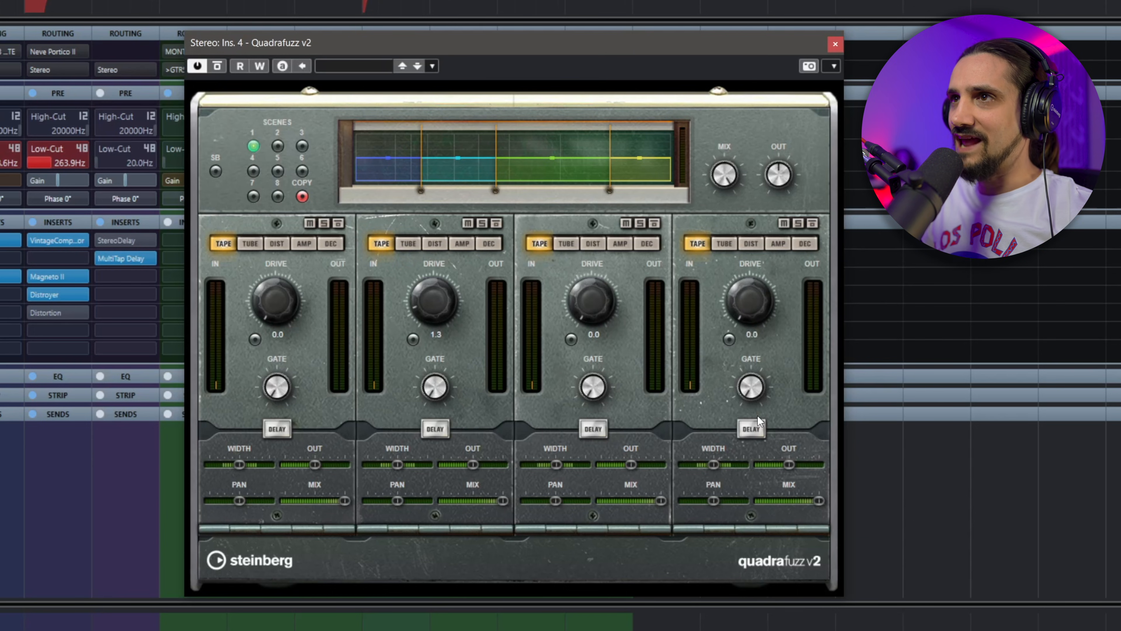
key(space)
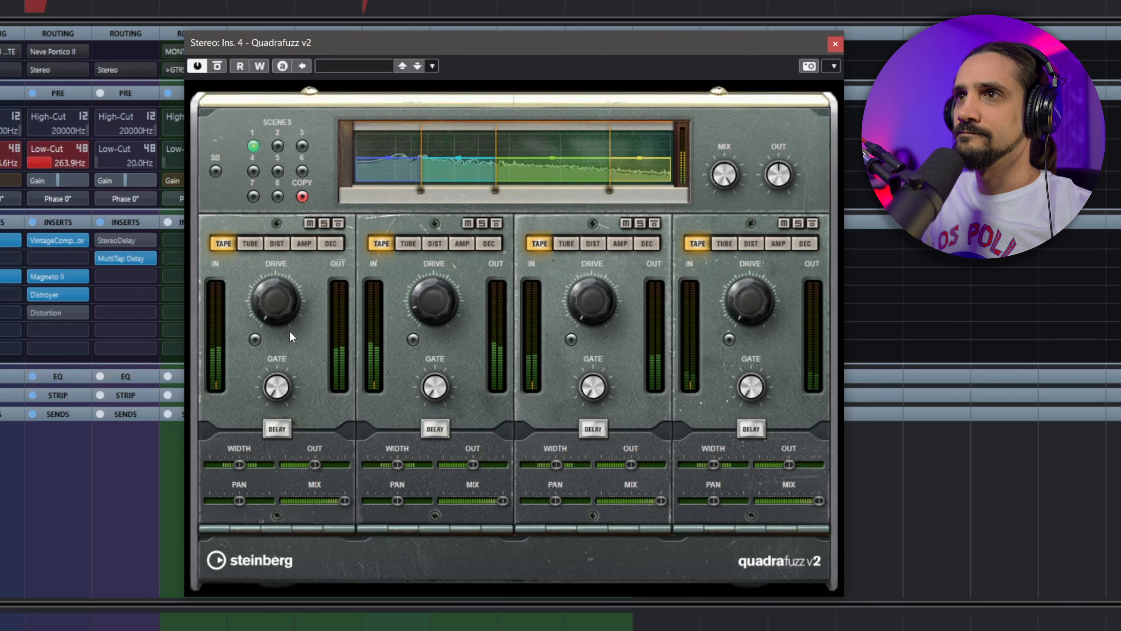
drag(276, 296, 265, 260)
mouse_move(431, 297)
mouse_down()
mouse_move(450, 215)
mouse_move(441, 299)
mouse_up()
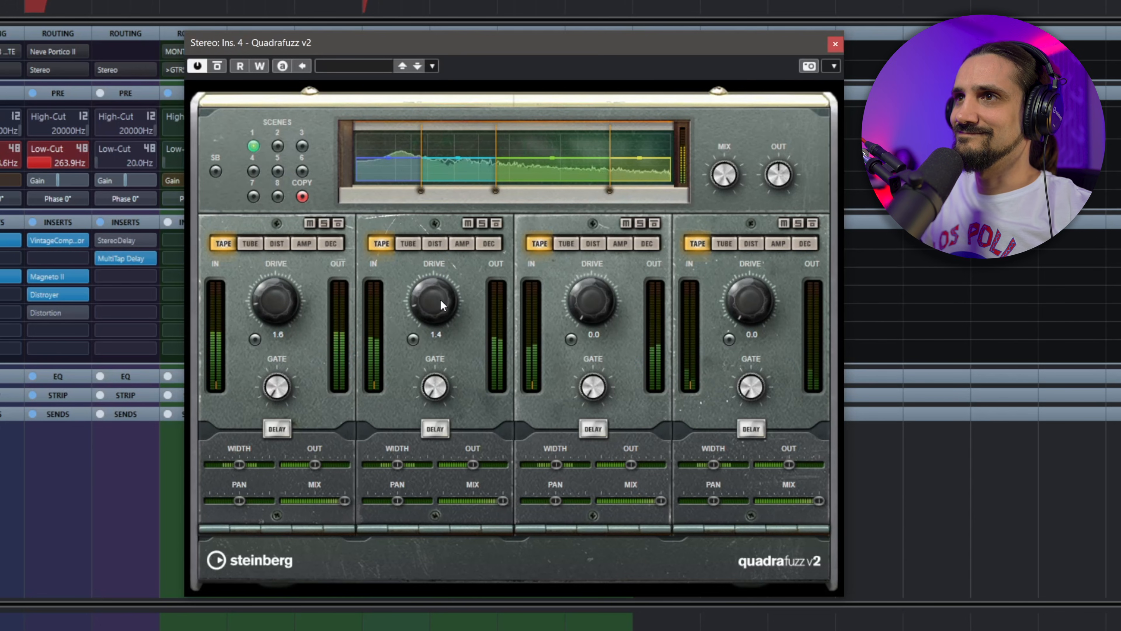
Audition Tube mode in Quadrafuzz band 2 with different tube counts and drive amounts, and return the band to Tape
click(408, 243)
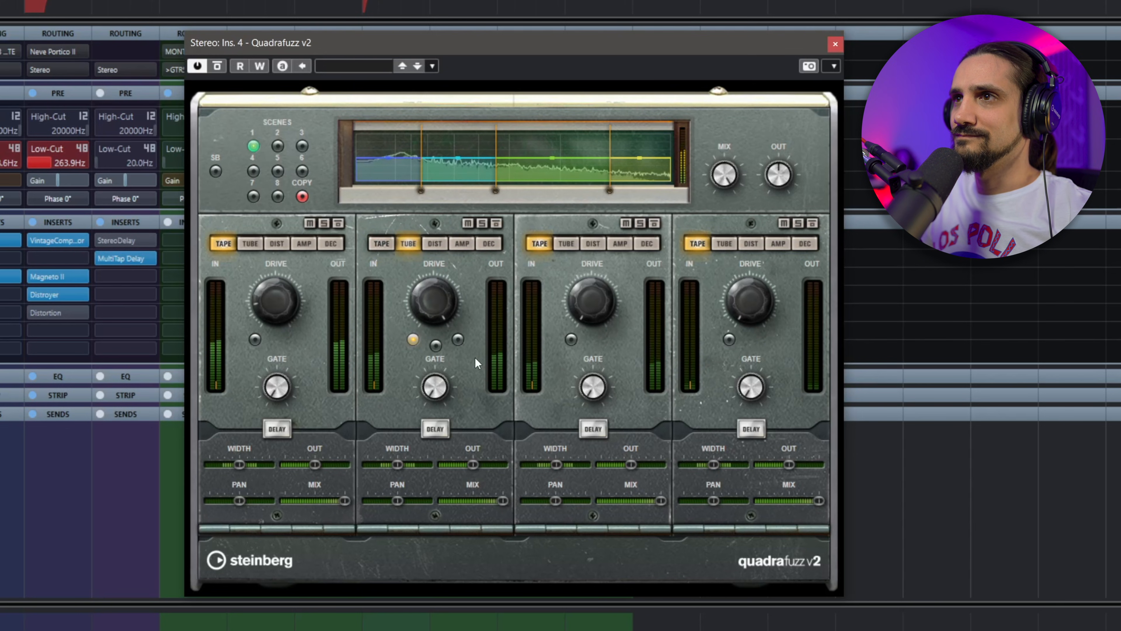
click(458, 338)
drag(431, 291, 426, 404)
click(435, 345)
click(413, 339)
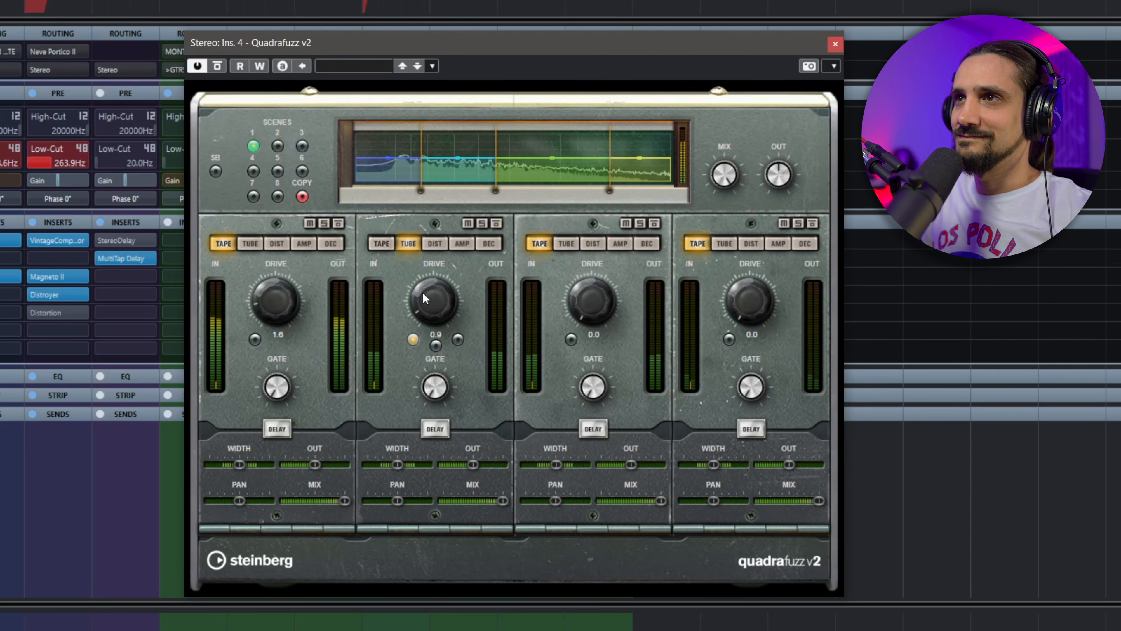
drag(420, 292, 427, 308)
click(381, 244)
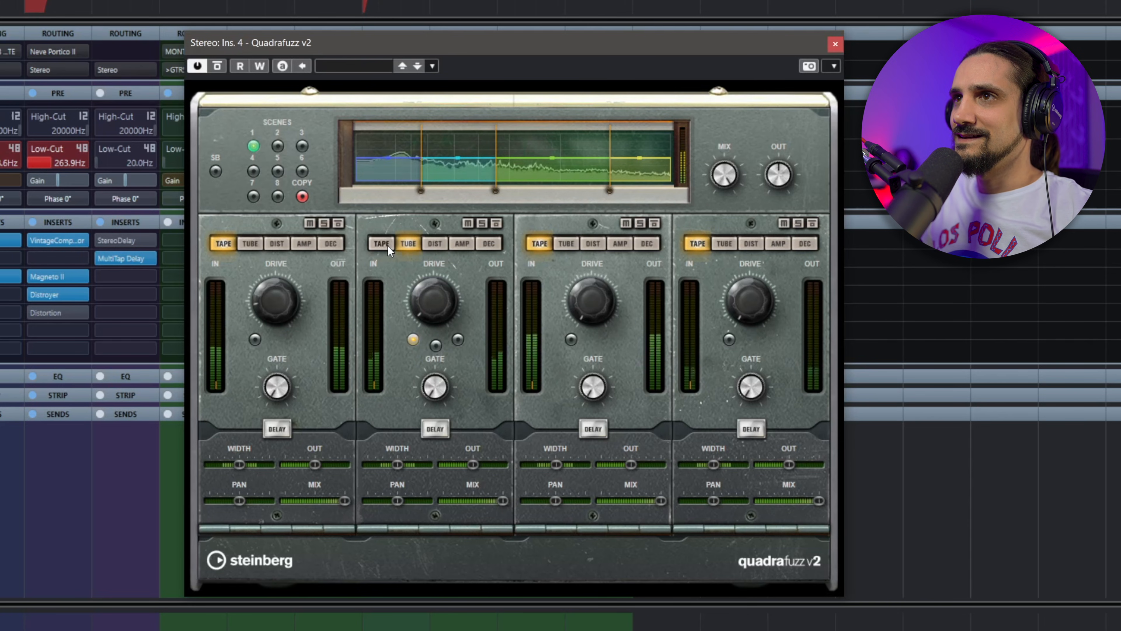
Enable the dual tape option in Quadrafuzz band 2 and raise its drive to about 2.8
click(413, 339)
drag(431, 248, 420, 295)
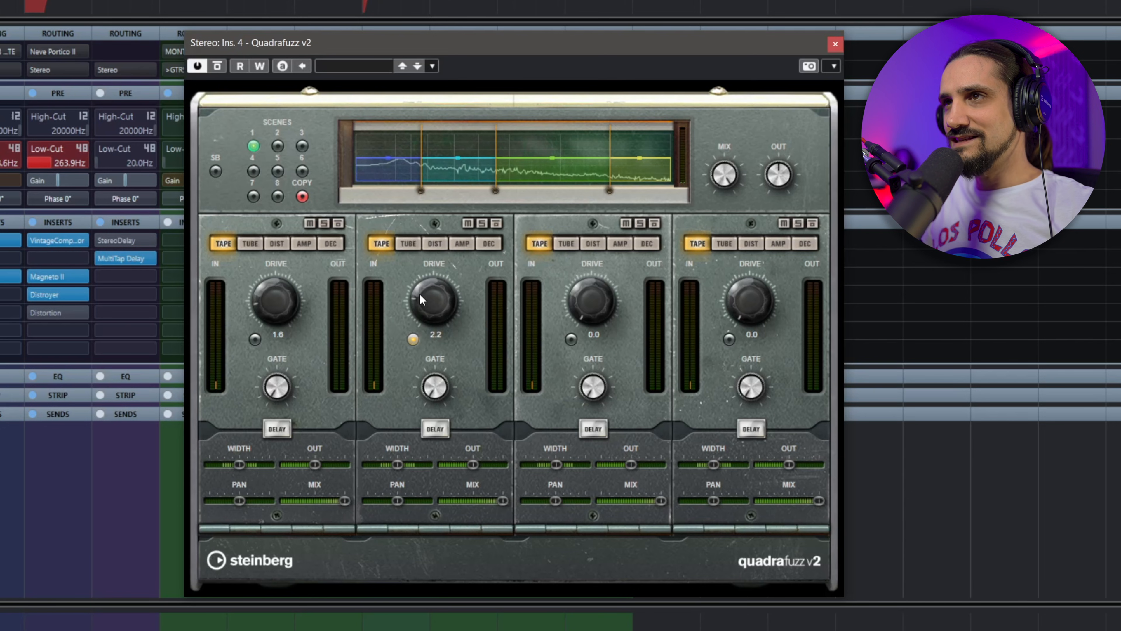
mouse_move(420, 294)
mouse_down()
mouse_move(433, 250)
mouse_move(434, 305)
mouse_up()
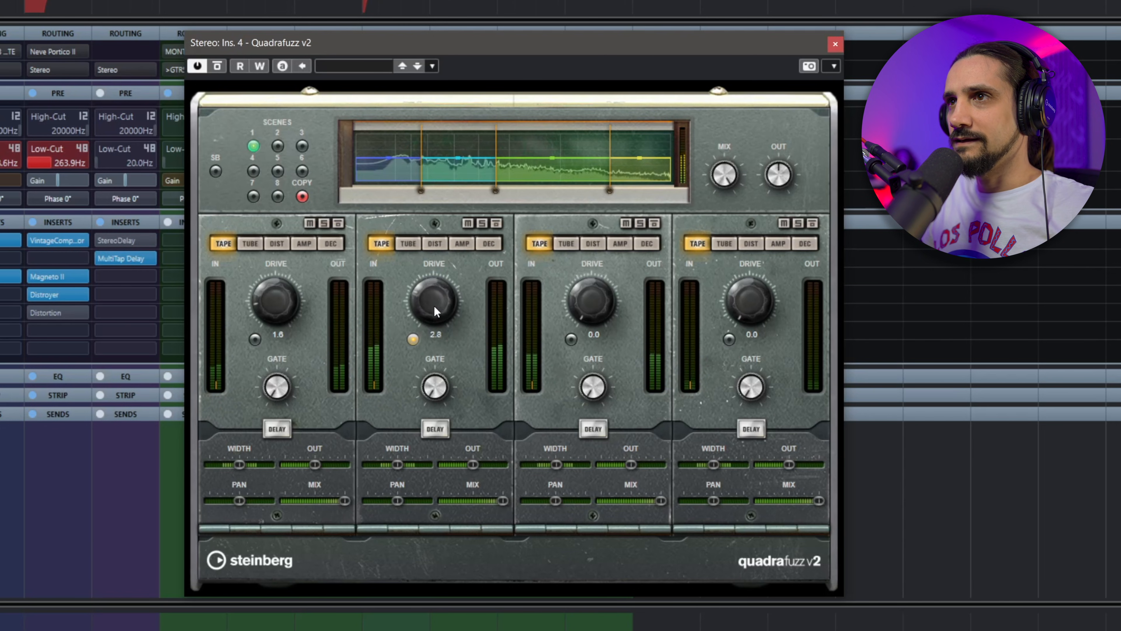
Set the Quadrafuzz drive to about 0.7 in bands 2 and 3 and about 1.2 in band 4
mouse_move(581, 310)
mouse_down()
mouse_move(583, 240)
mouse_move(576, 325)
mouse_move(590, 297)
mouse_move(587, 318)
mouse_up()
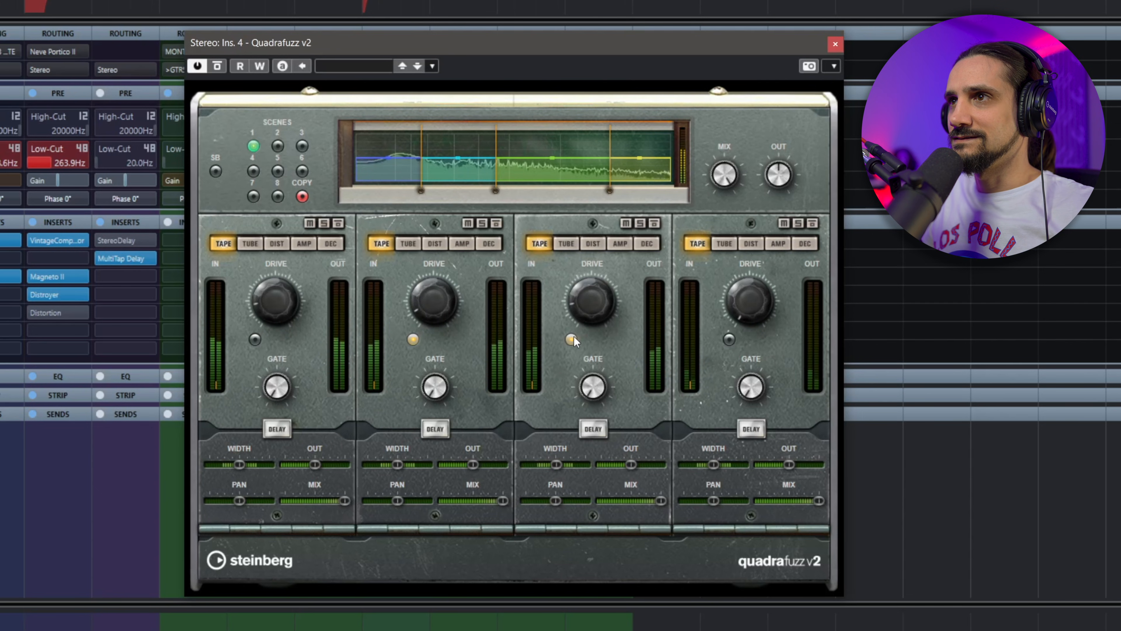
drag(427, 320, 427, 326)
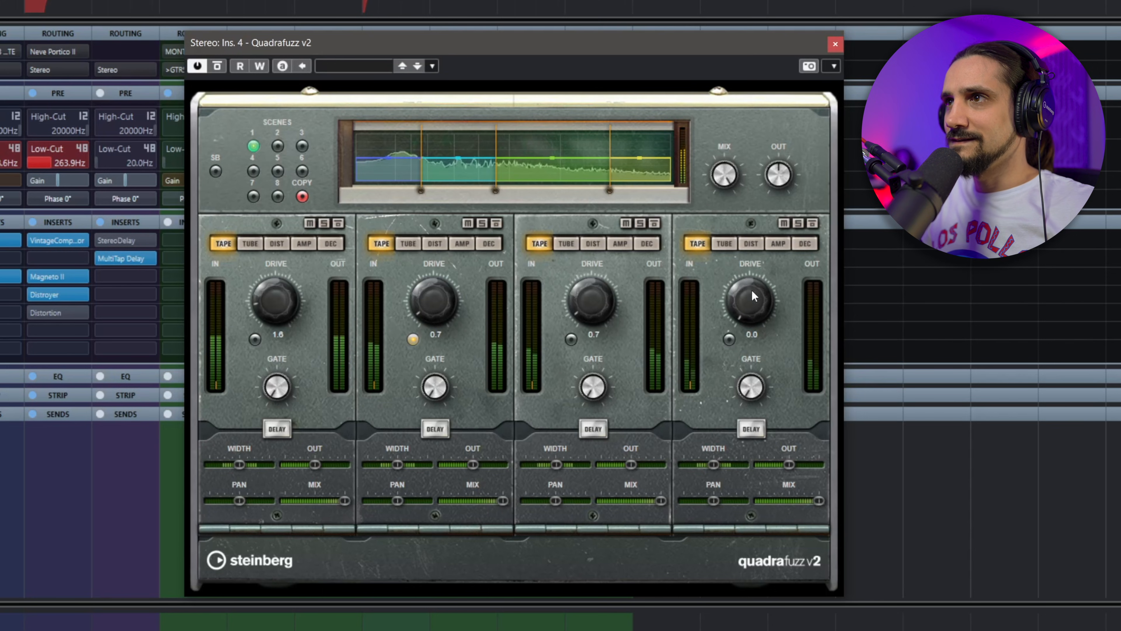
drag(753, 297, 751, 272)
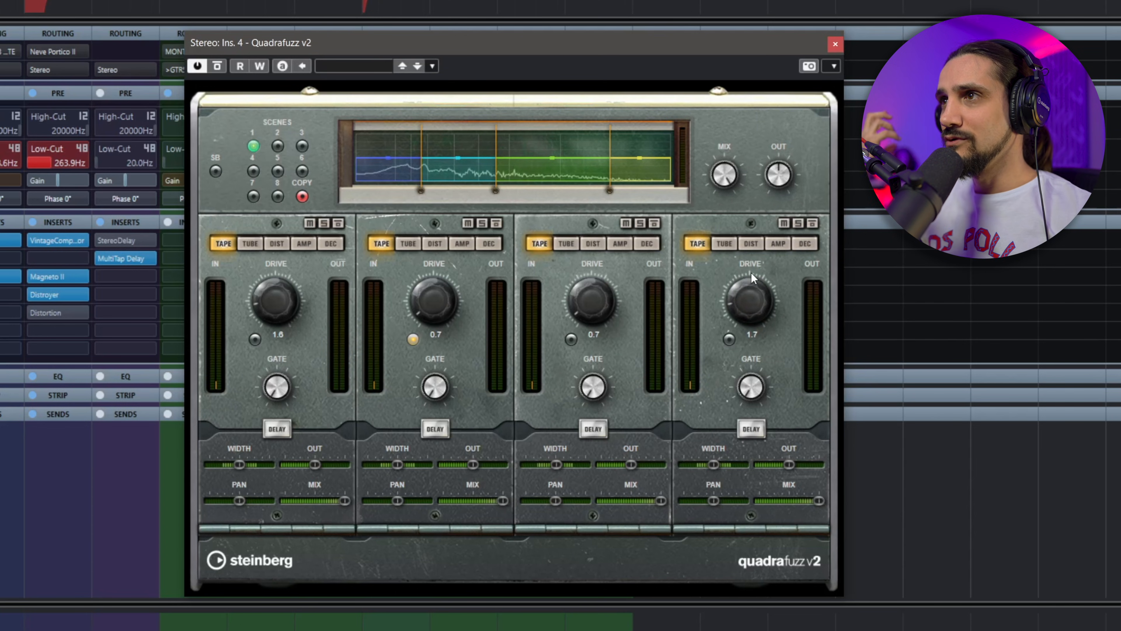
drag(750, 273, 740, 302)
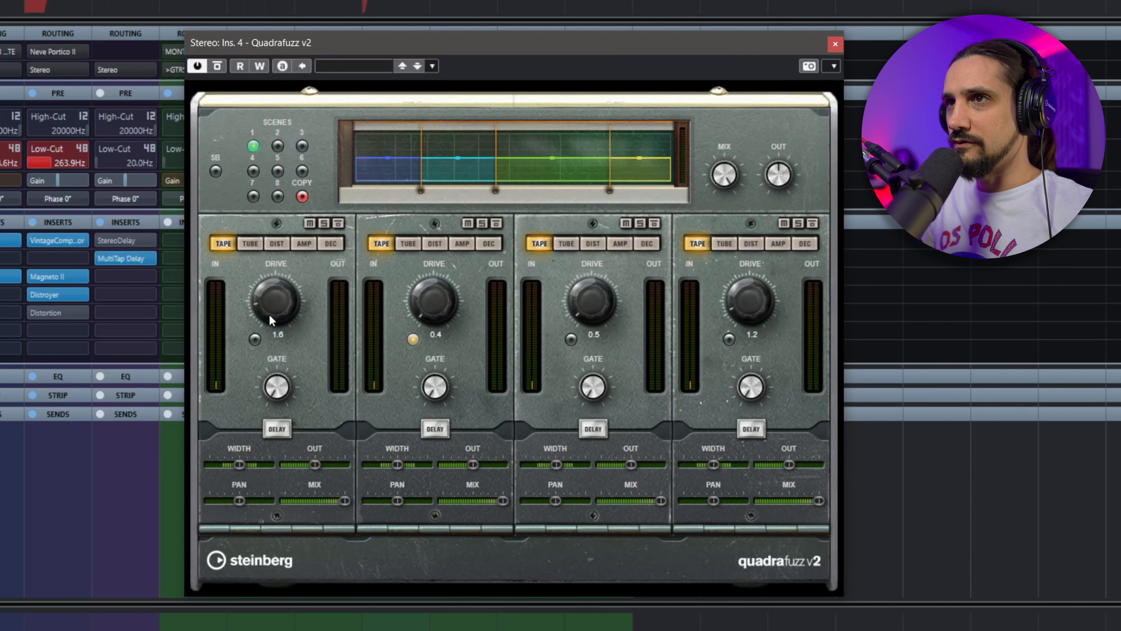
Set the Quadrafuzz stereo width to 108% in band 2 and 105% in band 3 while the mix plays
drag(270, 319, 315, 341)
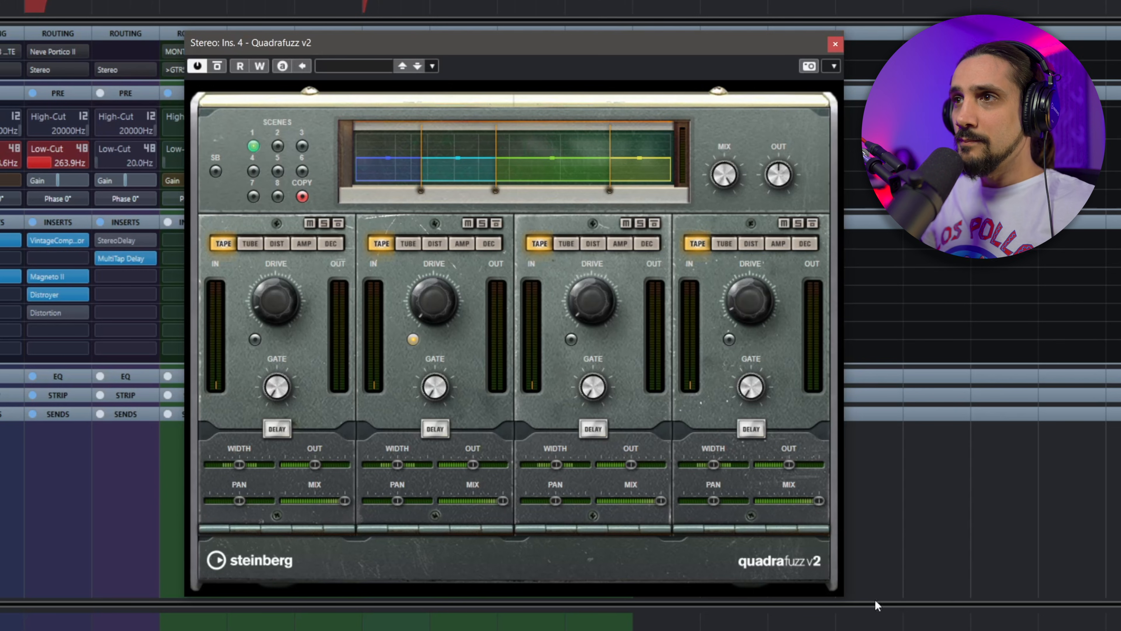
key(space)
mouse_move(560, 466)
mouse_down()
mouse_move(606, 466)
mouse_move(569, 469)
mouse_up()
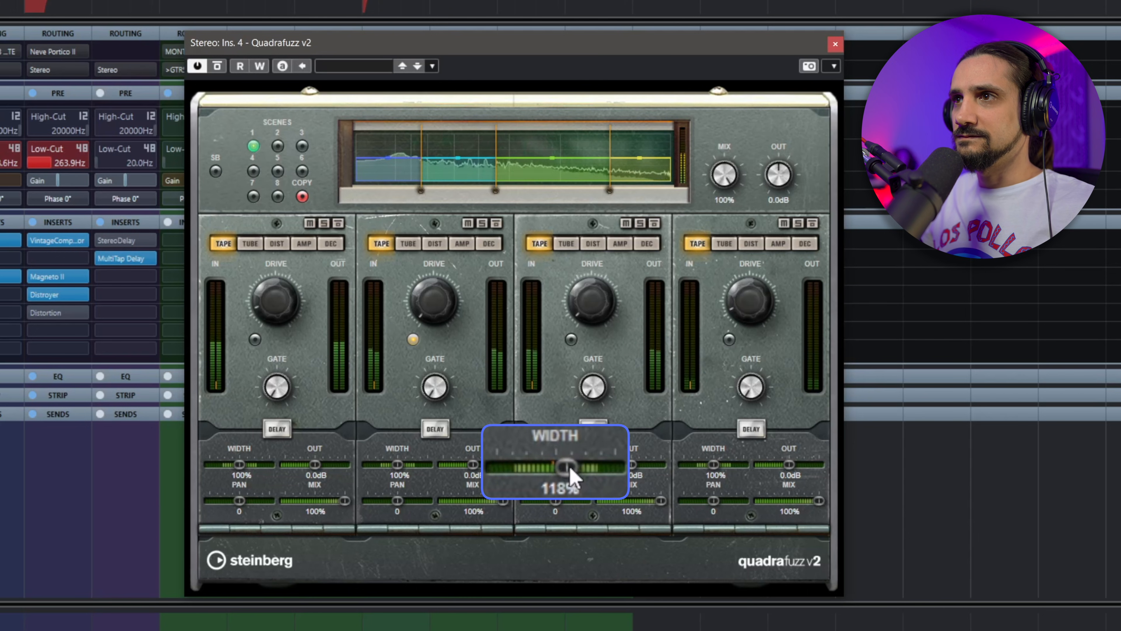
mouse_move(398, 465)
mouse_down()
mouse_move(457, 467)
mouse_move(402, 472)
mouse_up()
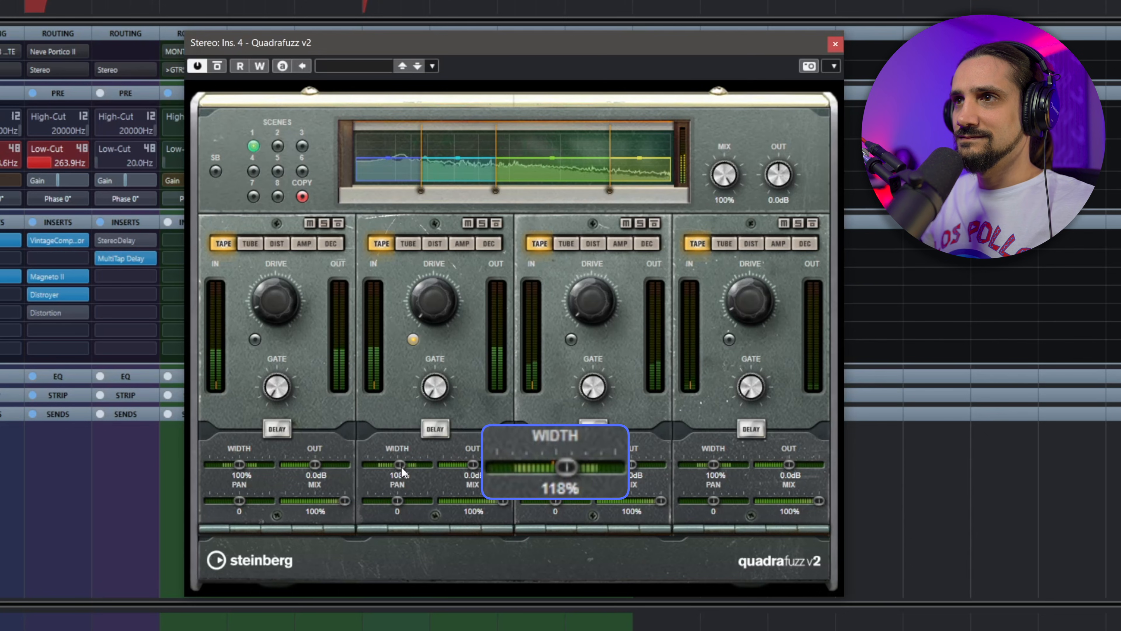
drag(557, 466, 553, 466)
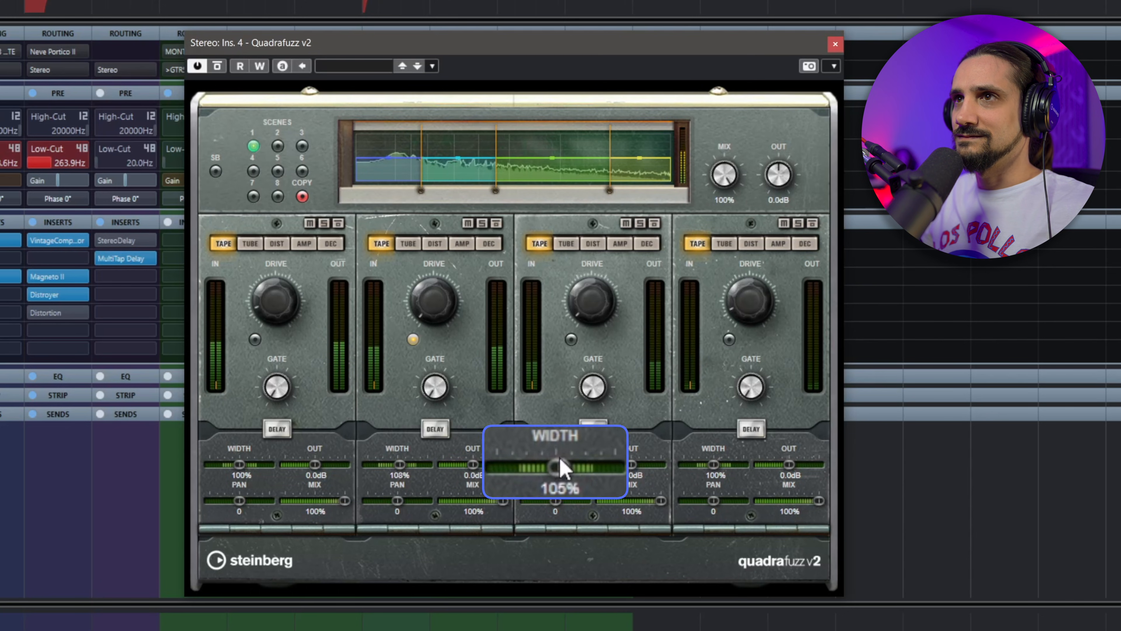
Audition Quadrafuzz on the mix by toggling its bypass and by lowering its overall Mix to 0% and raising it again
click(218, 67)
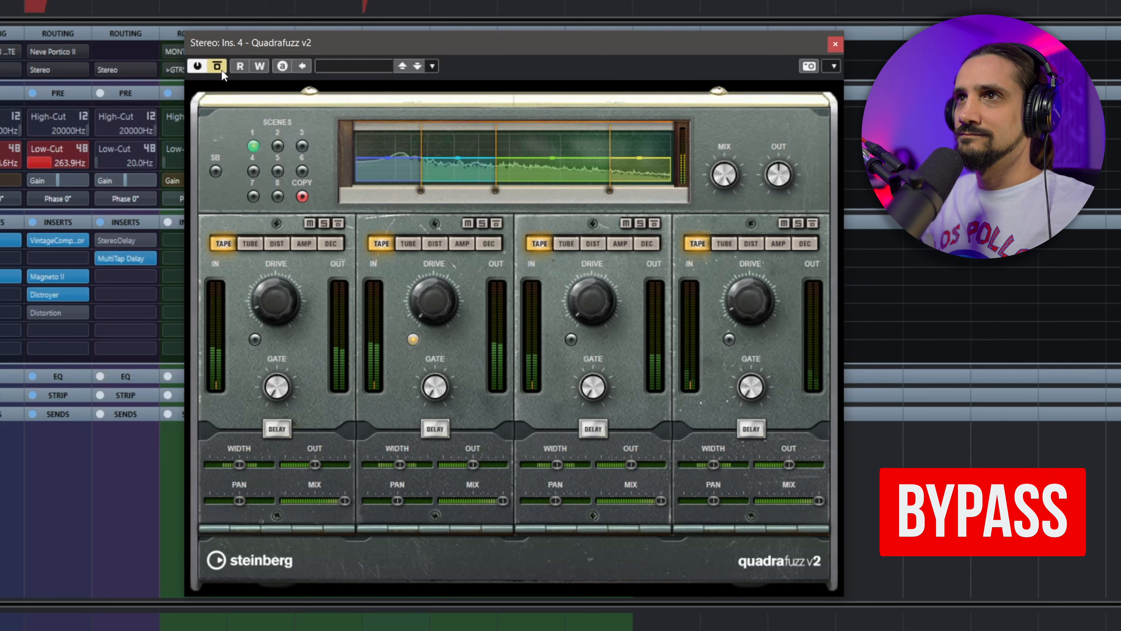
click(219, 68)
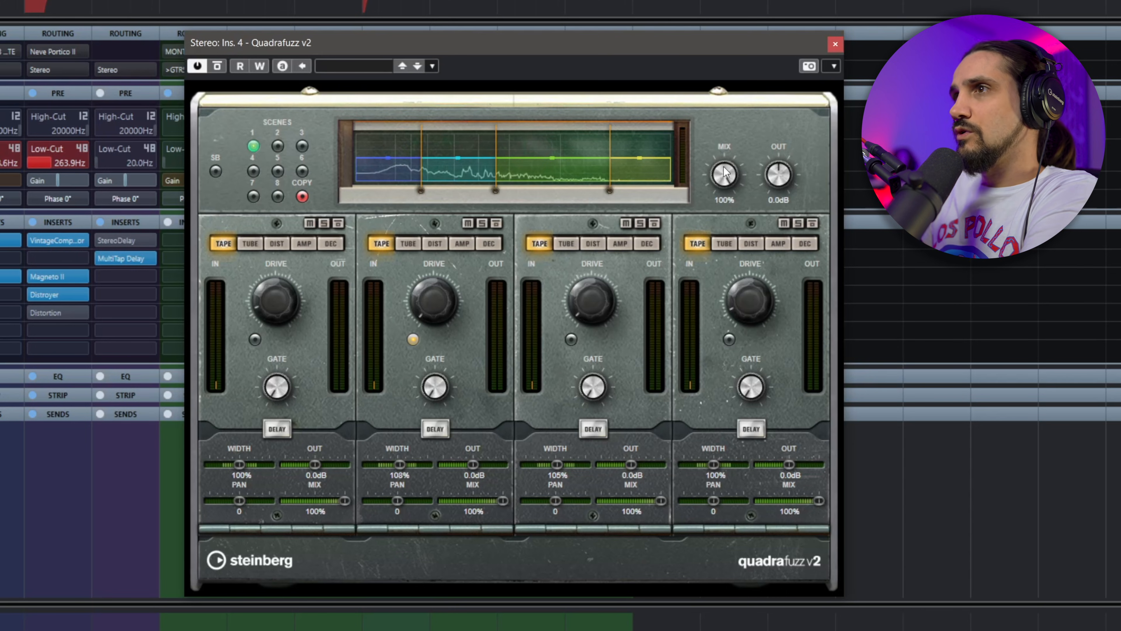
mouse_move(722, 175)
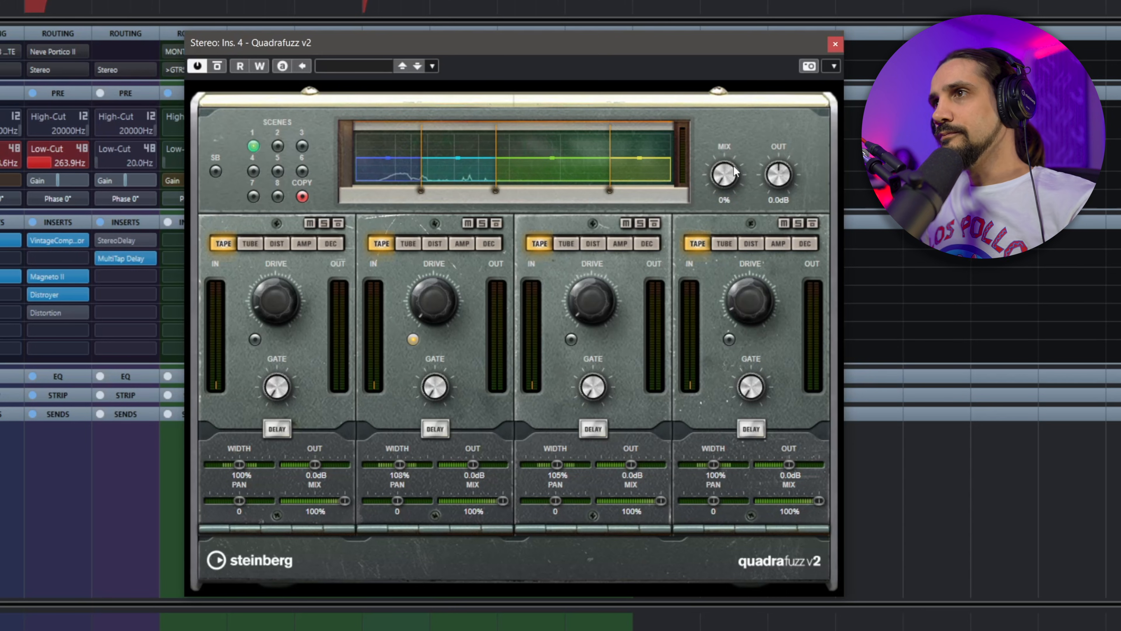
drag(723, 172, 729, 104)
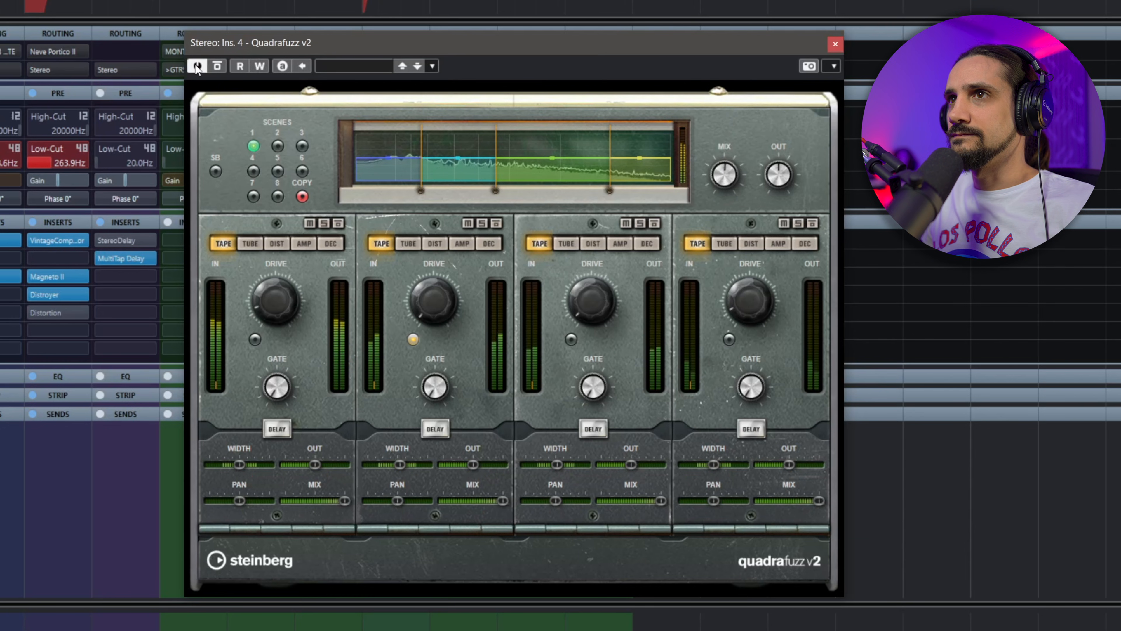
click(218, 67)
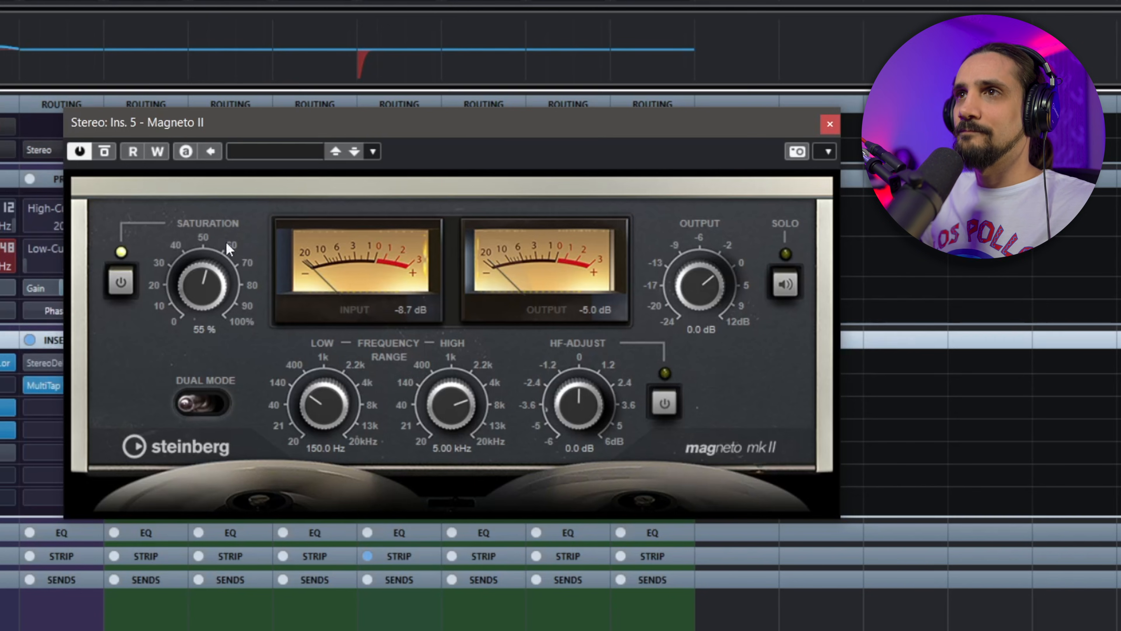
Compare Magneto II bypassed and active, and set 60% saturation with a 141.2 Hz low frequency limit and Dual Mode on
click(105, 154)
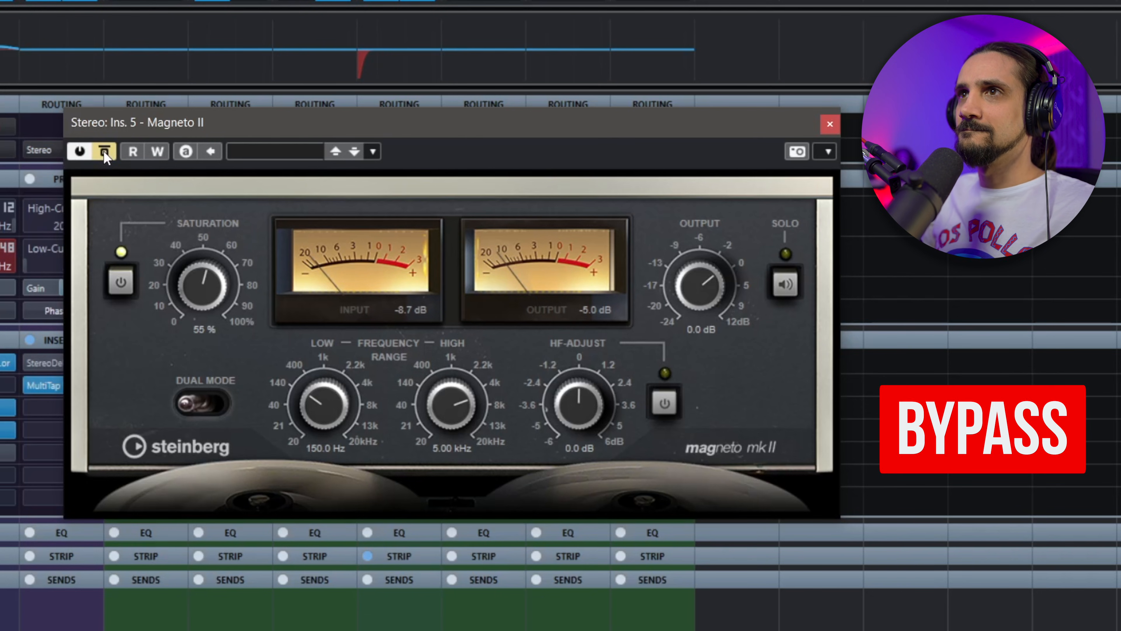
click(104, 152)
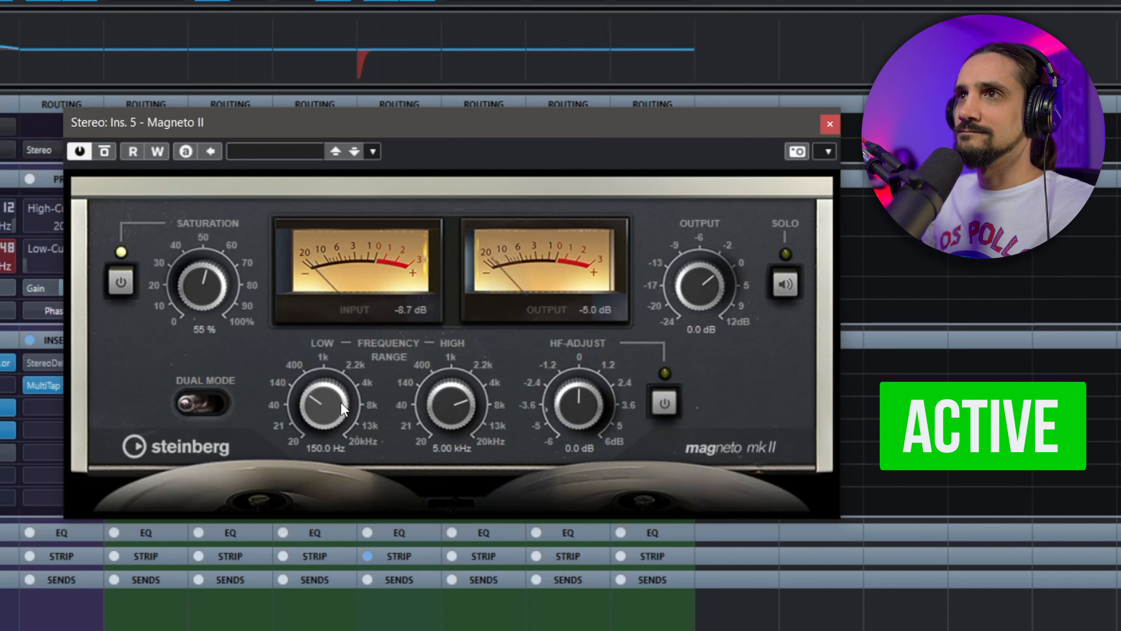
scroll(340, 399, down, 1)
mouse_move(216, 284)
mouse_down()
mouse_move(215, 210)
mouse_move(220, 287)
mouse_up()
click(217, 404)
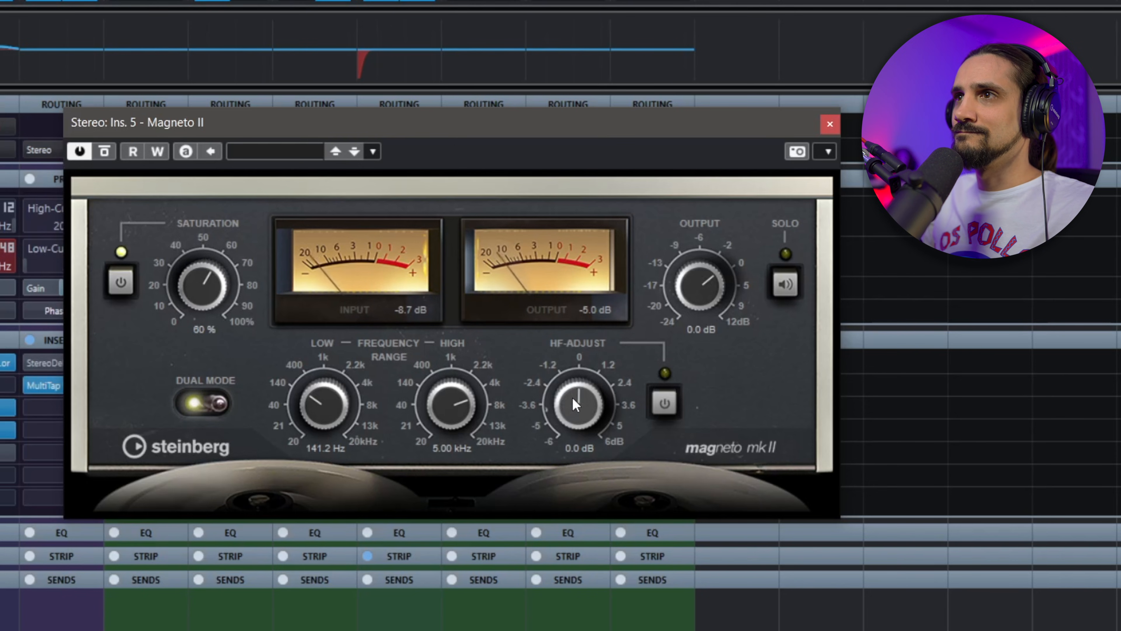
Enable HF-Adjust in Magneto II, audition it down to -6.0 dB and settle at -0.1 dB
click(664, 402)
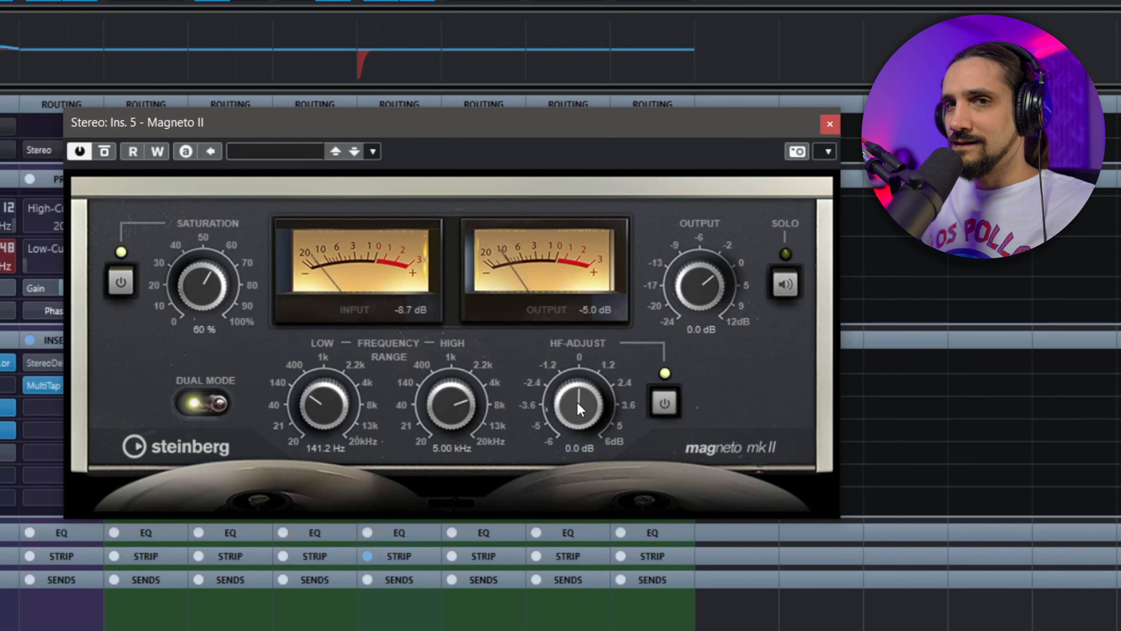
drag(579, 409, 587, 528)
drag(578, 435, 576, 413)
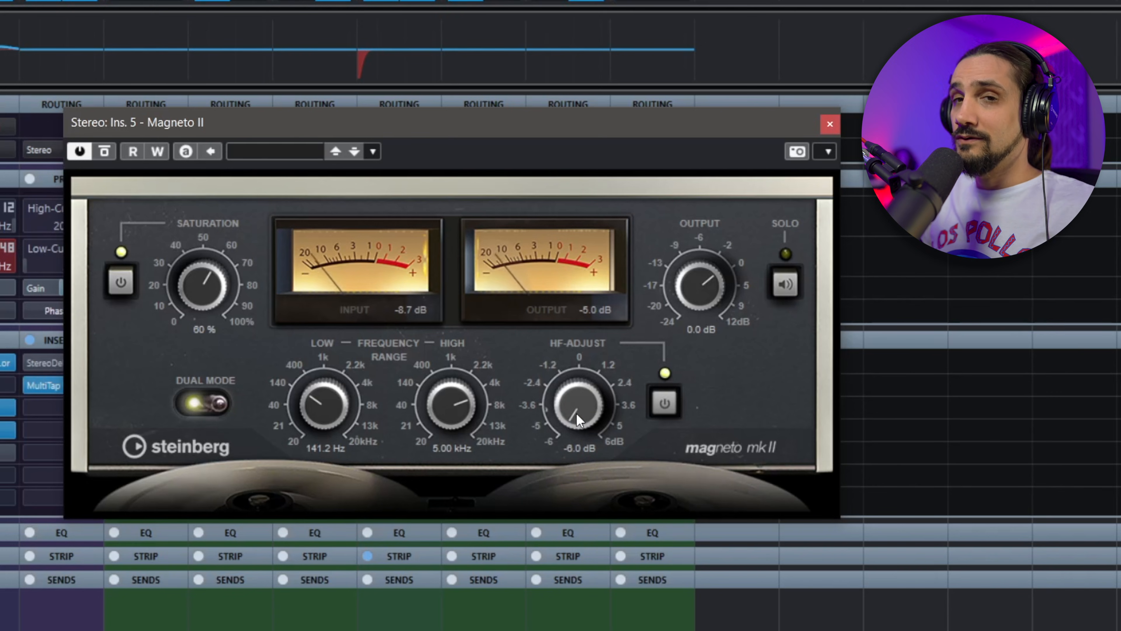
drag(574, 342, 589, 292)
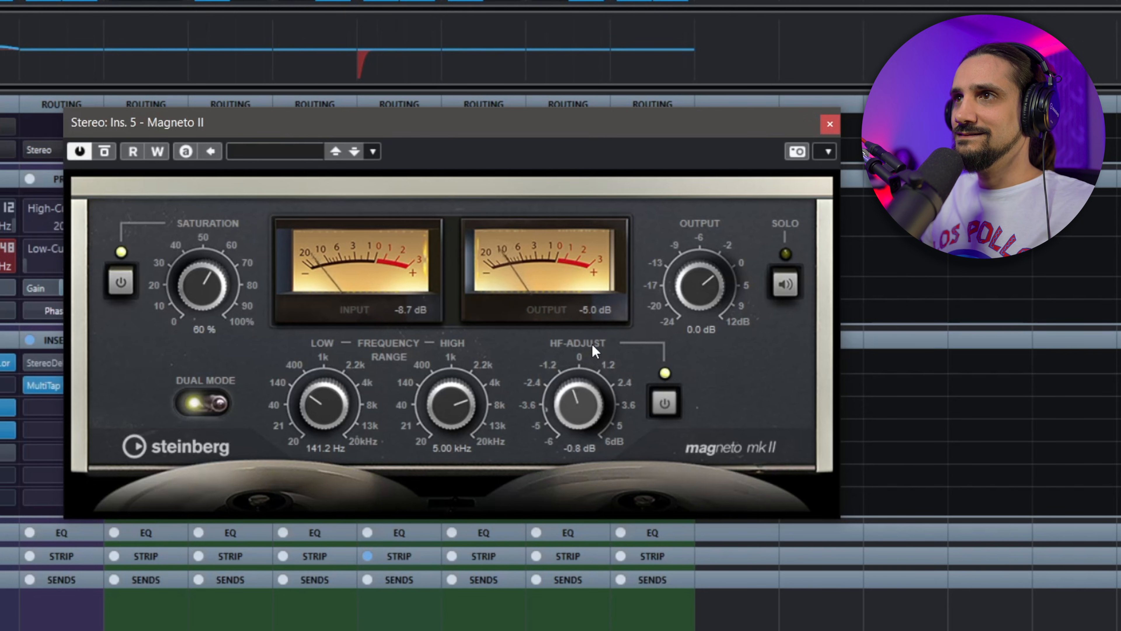
drag(592, 335, 600, 324)
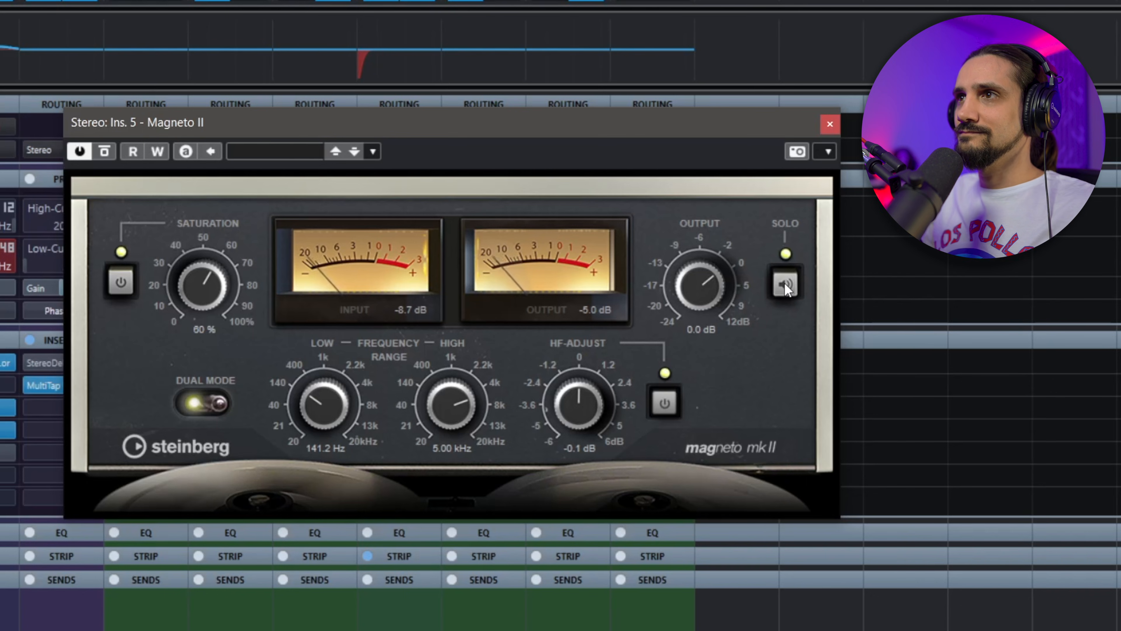
Raise the Magneto II saturation to 70% with Dual Mode on, and compare the result against the bypassed signal
click(196, 404)
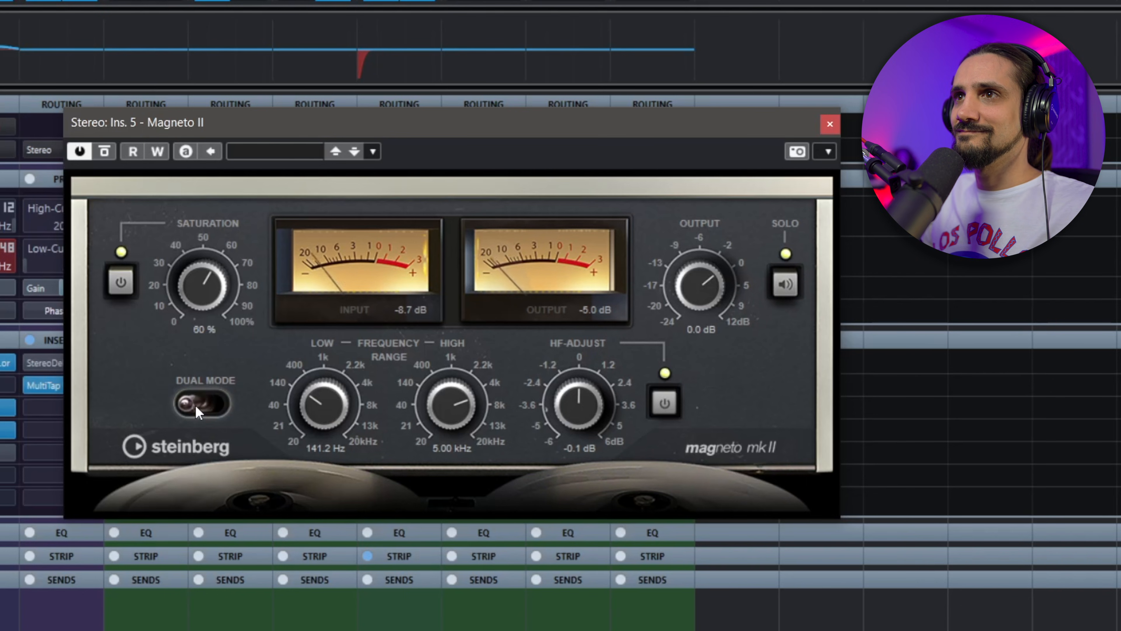
click(208, 402)
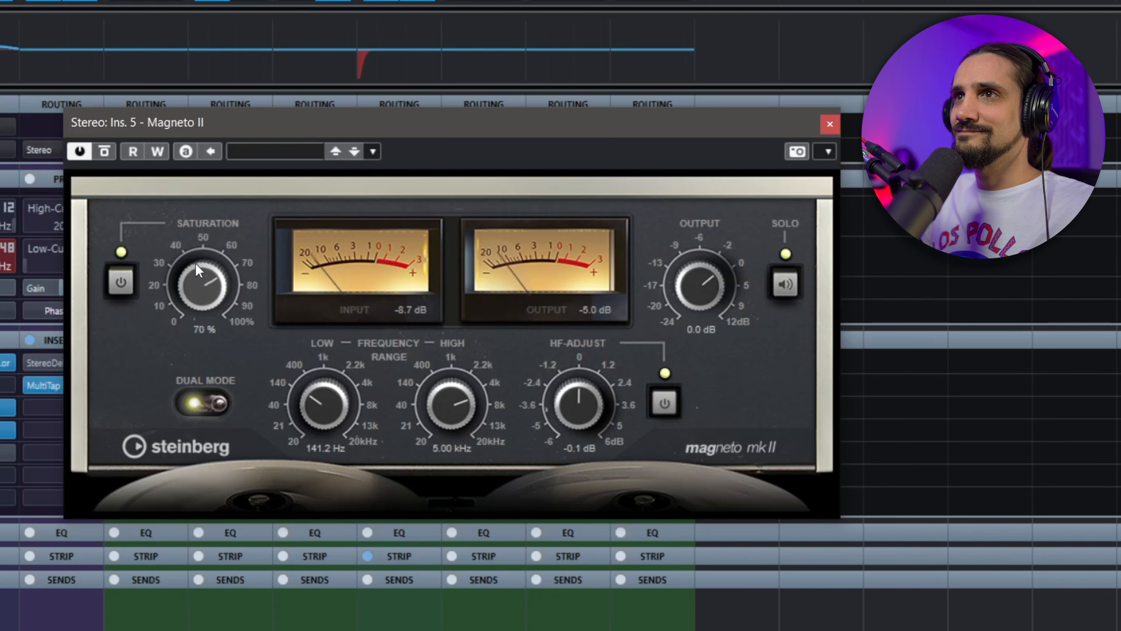
scroll(202, 271, down, 1)
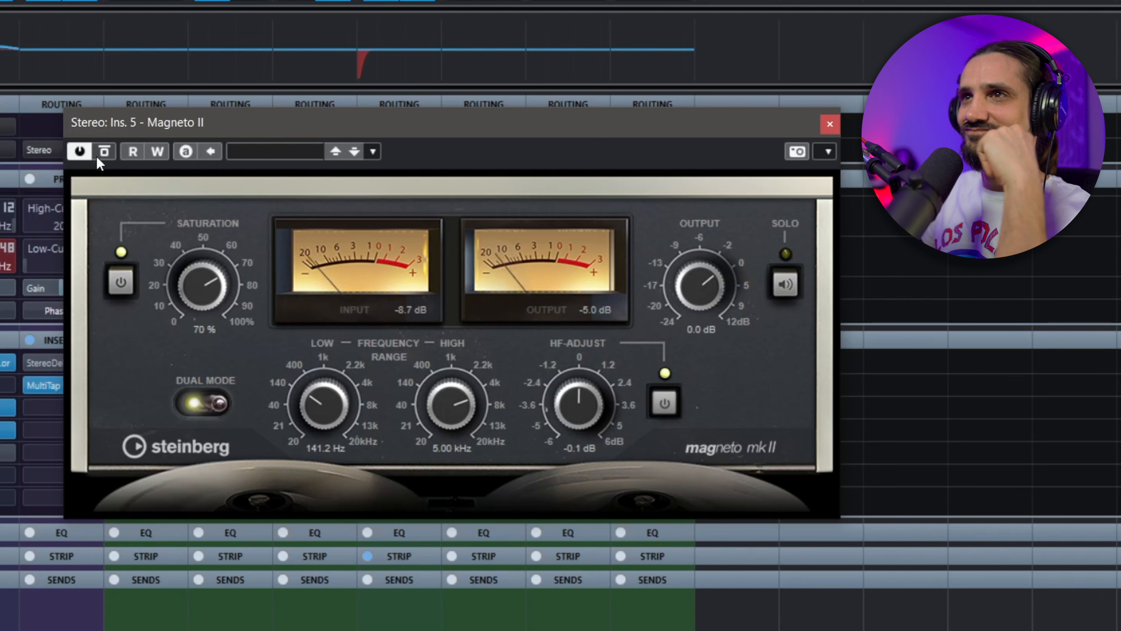
click(105, 151)
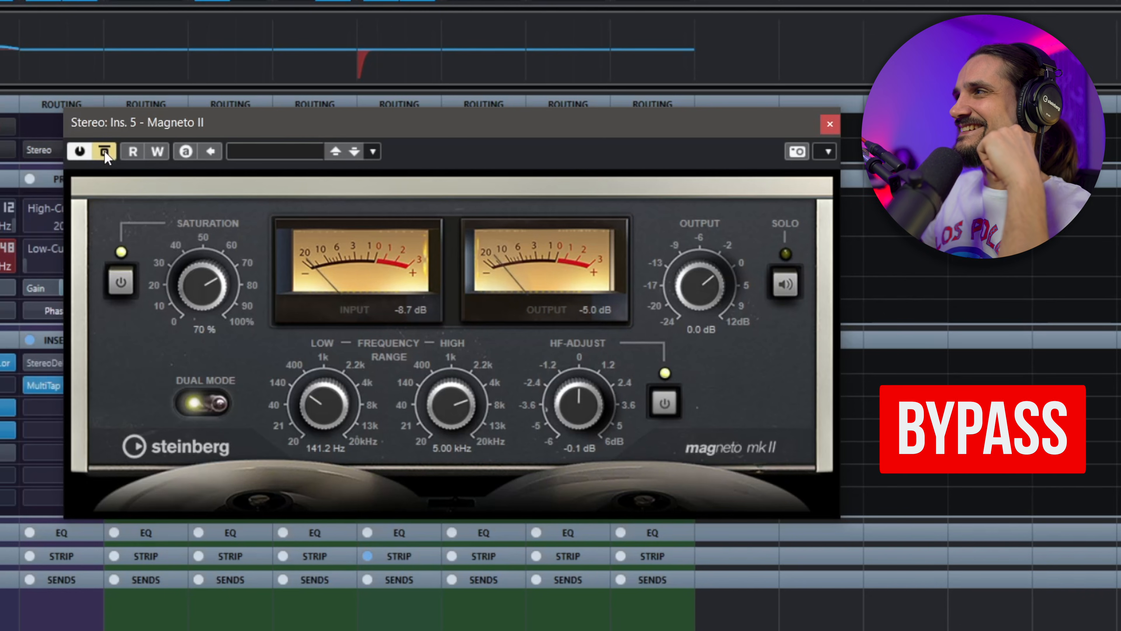
click(105, 152)
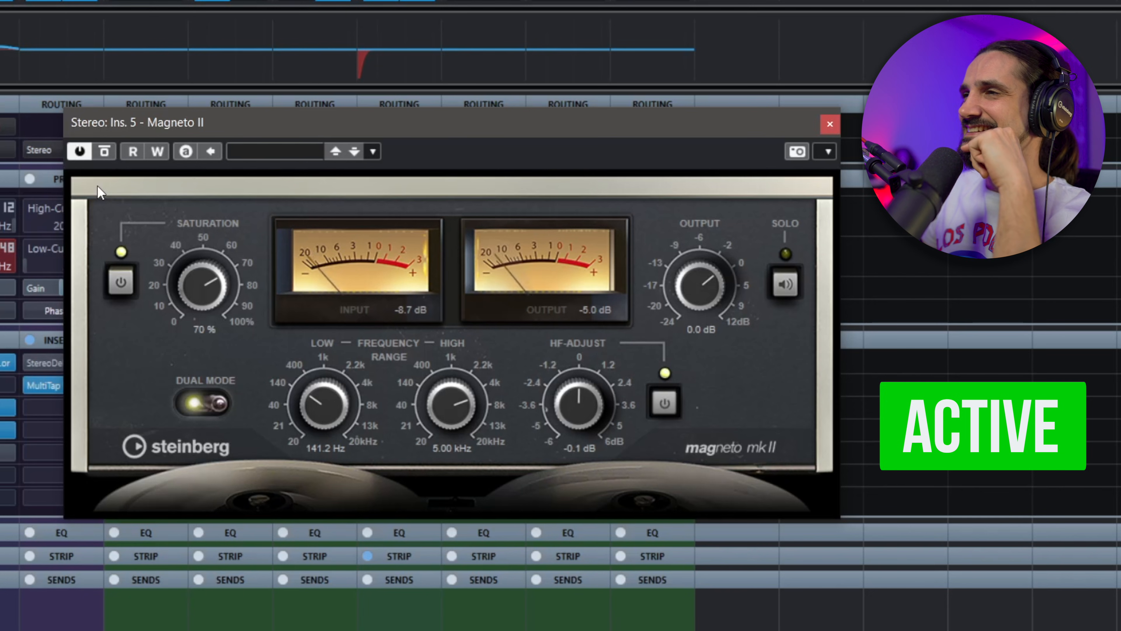
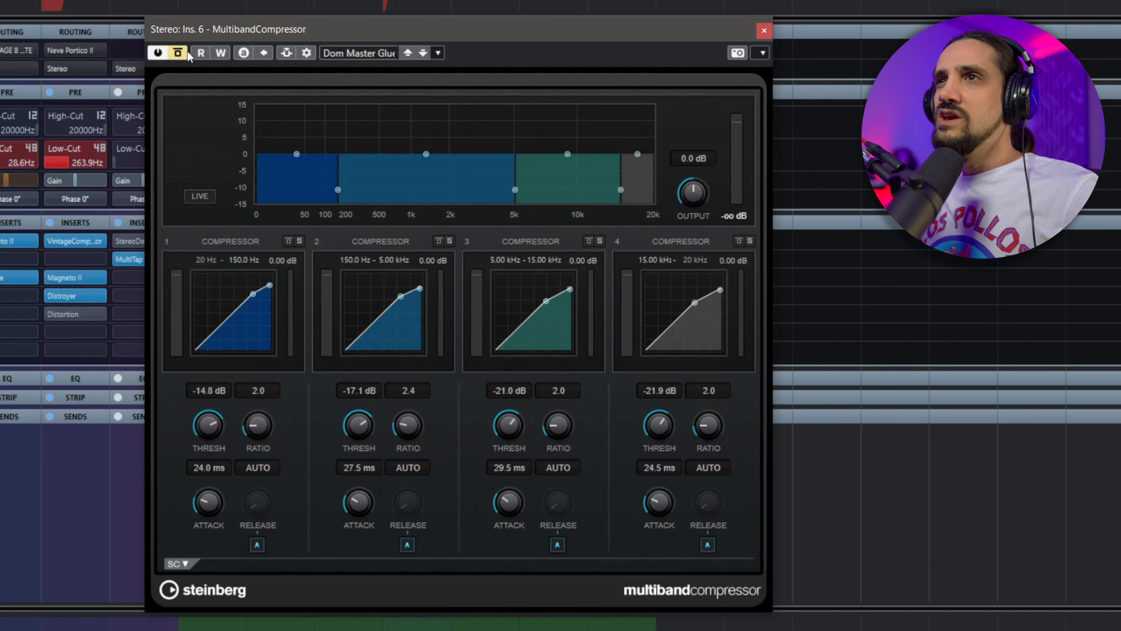
Activate the MultibandCompressor on the stereo output and compare the mix several times with it bypassed and active
click(179, 53)
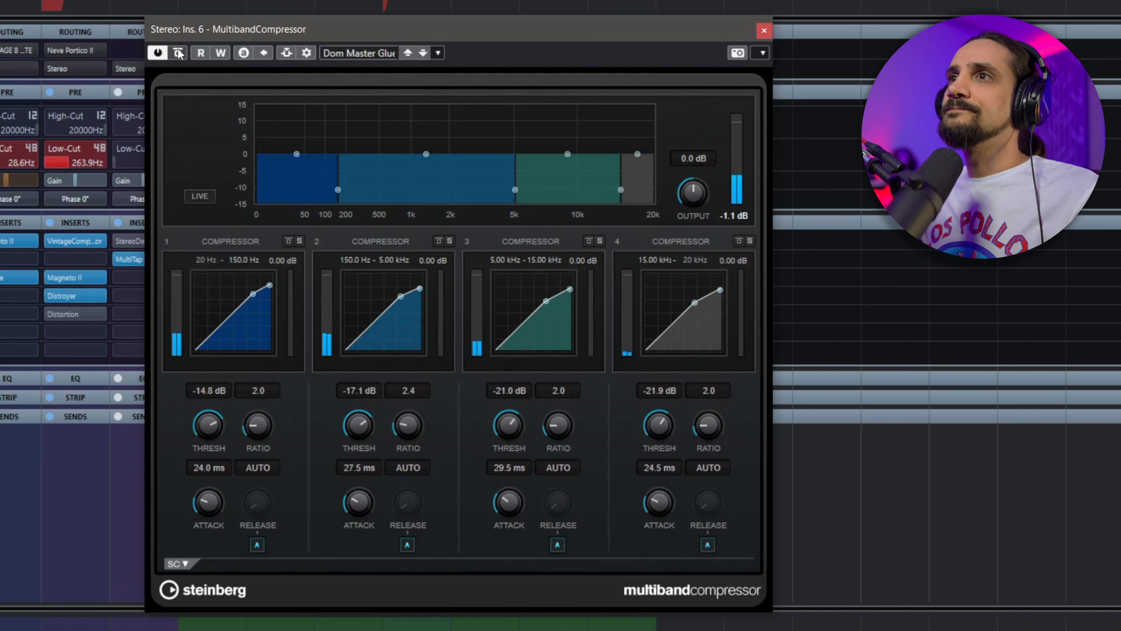
click(178, 53)
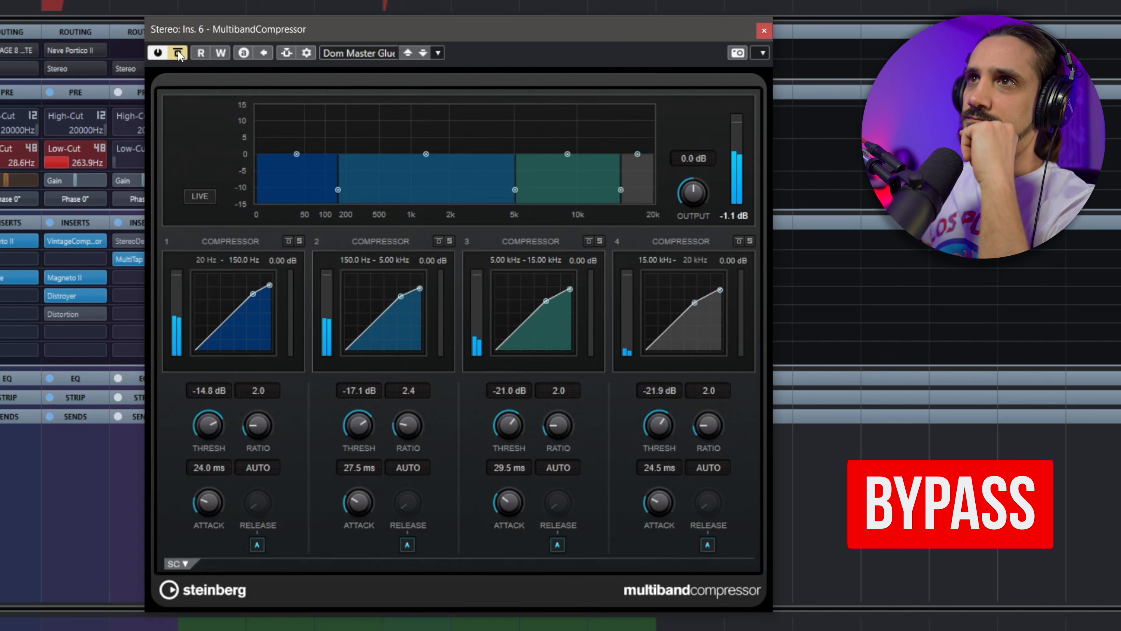
click(178, 51)
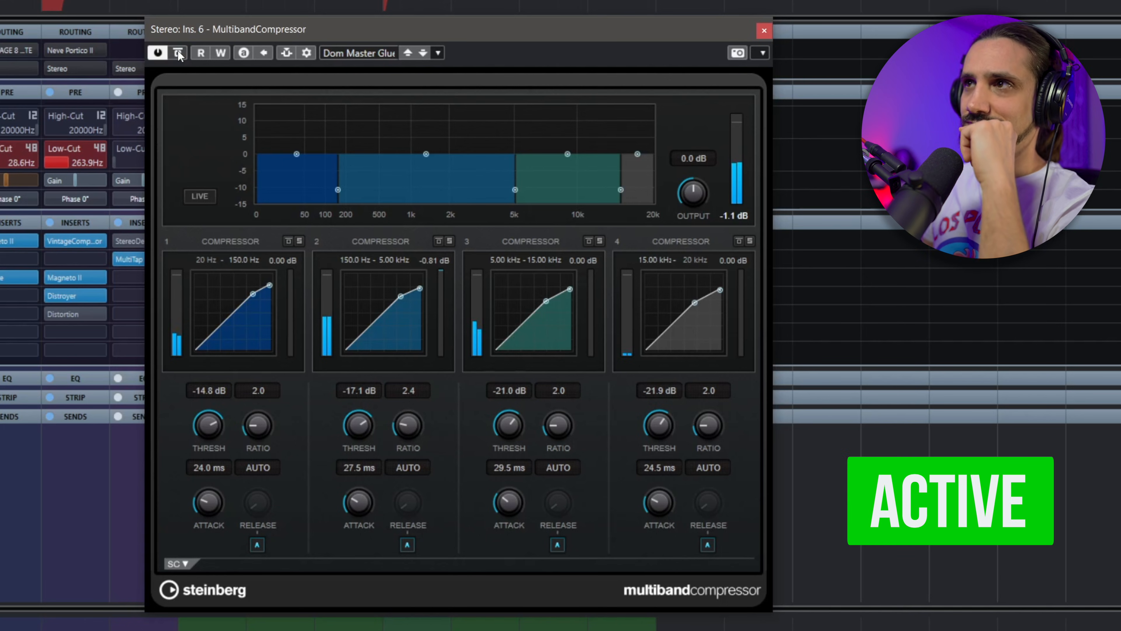
click(178, 52)
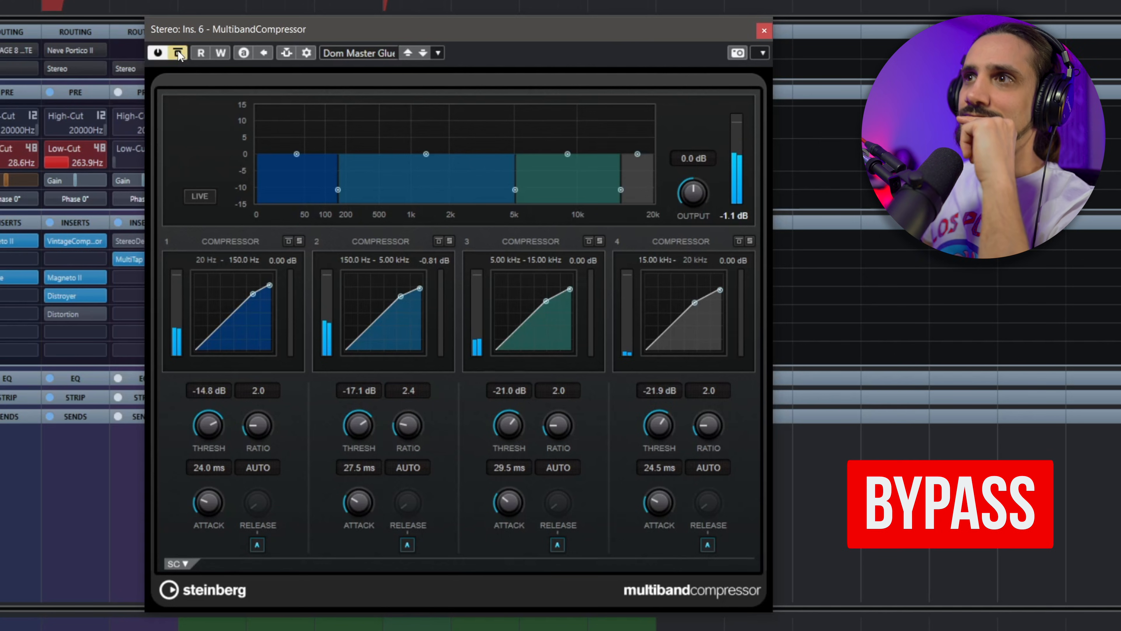
click(178, 51)
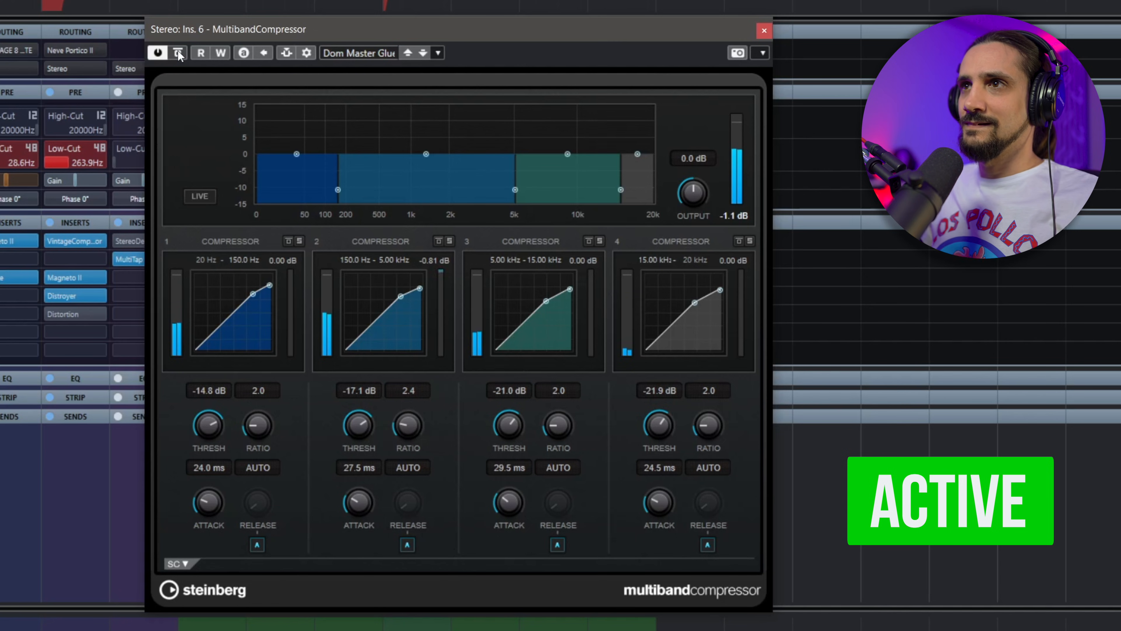
click(177, 52)
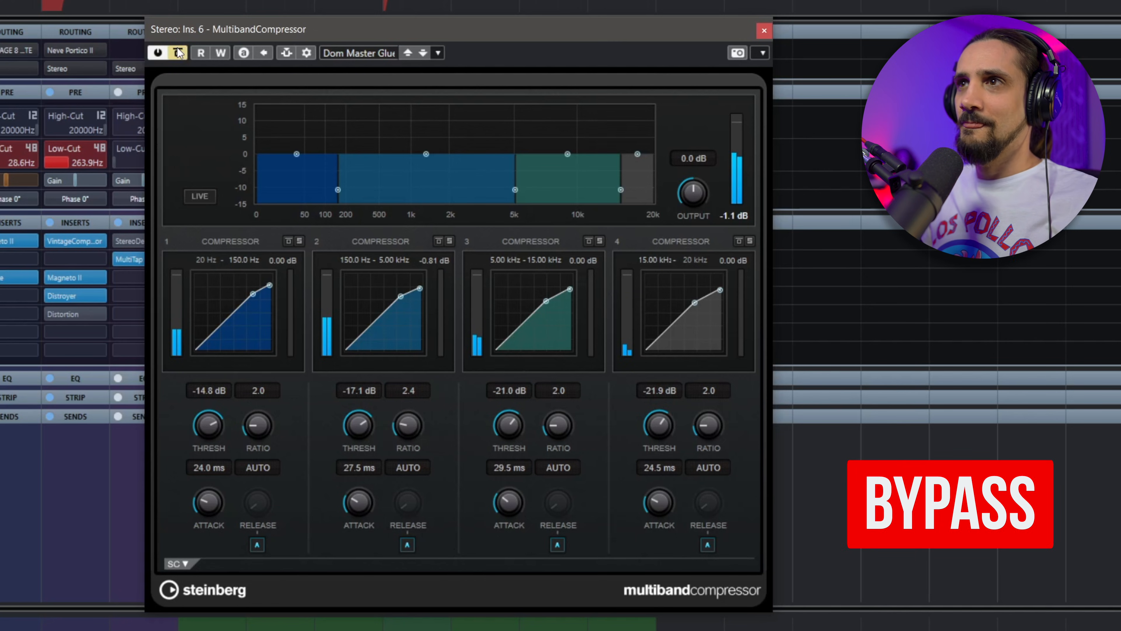
click(178, 52)
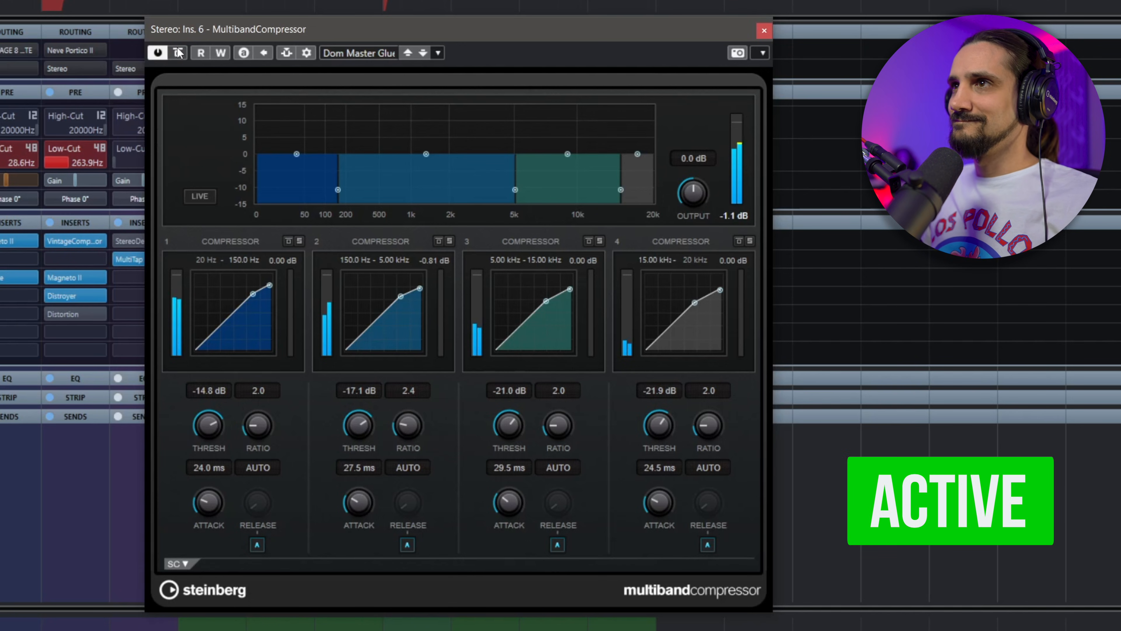
click(178, 52)
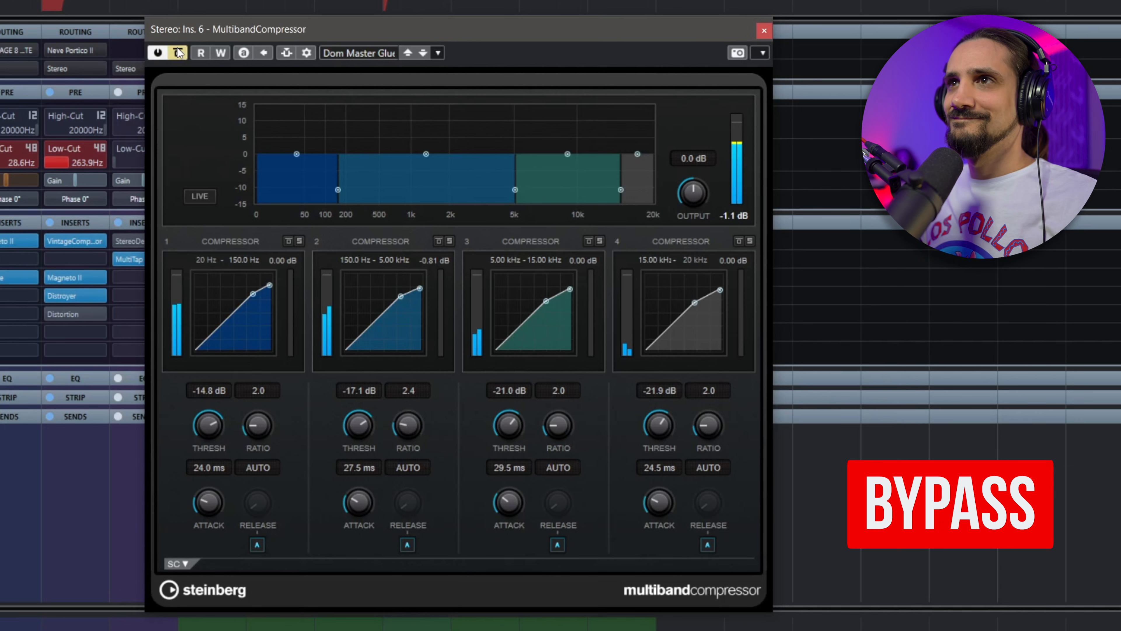
click(178, 52)
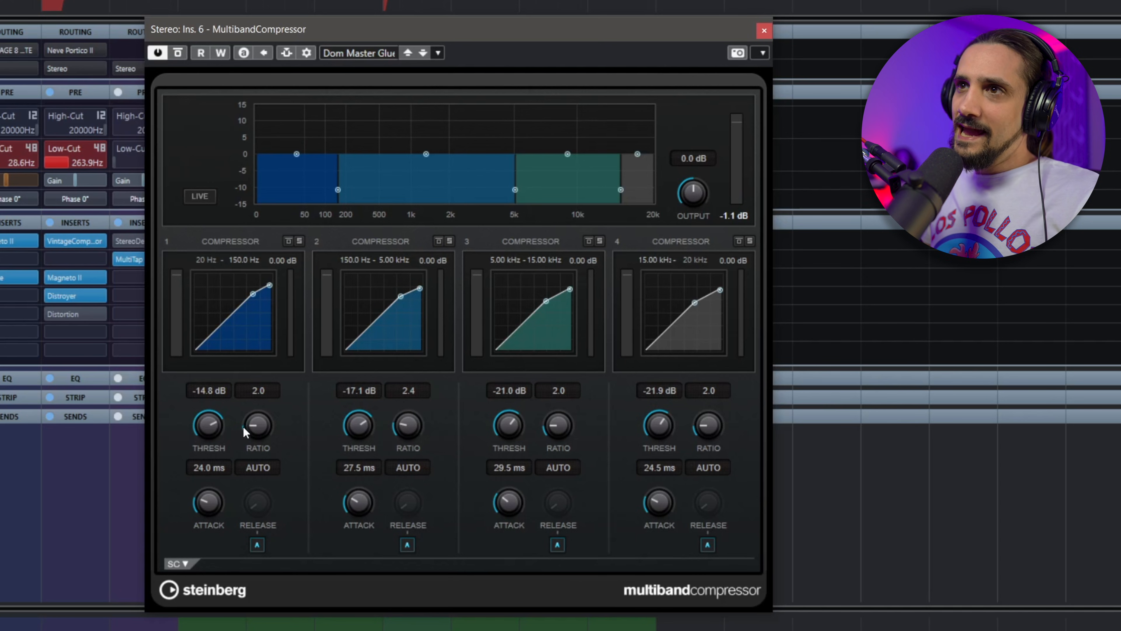
Set MultibandCompressor band 1 to a threshold of -13.9 dB and an attack of 25.0 ms
drag(205, 429, 206, 441)
drag(213, 505, 216, 506)
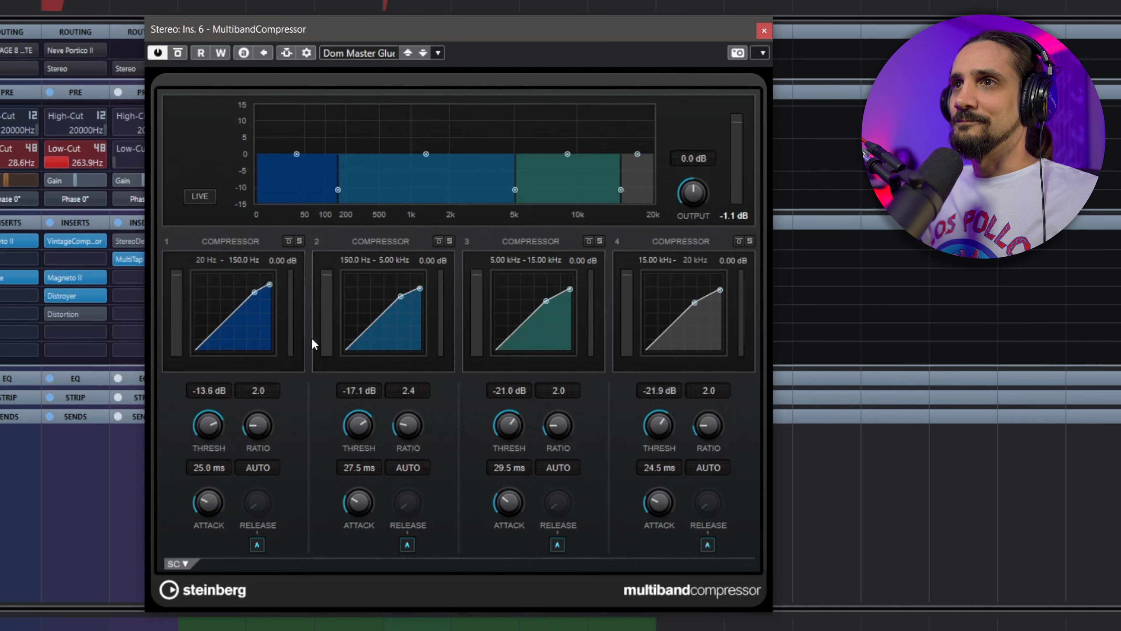
mouse_move(218, 417)
mouse_down()
mouse_move(207, 481)
mouse_move(217, 426)
mouse_up()
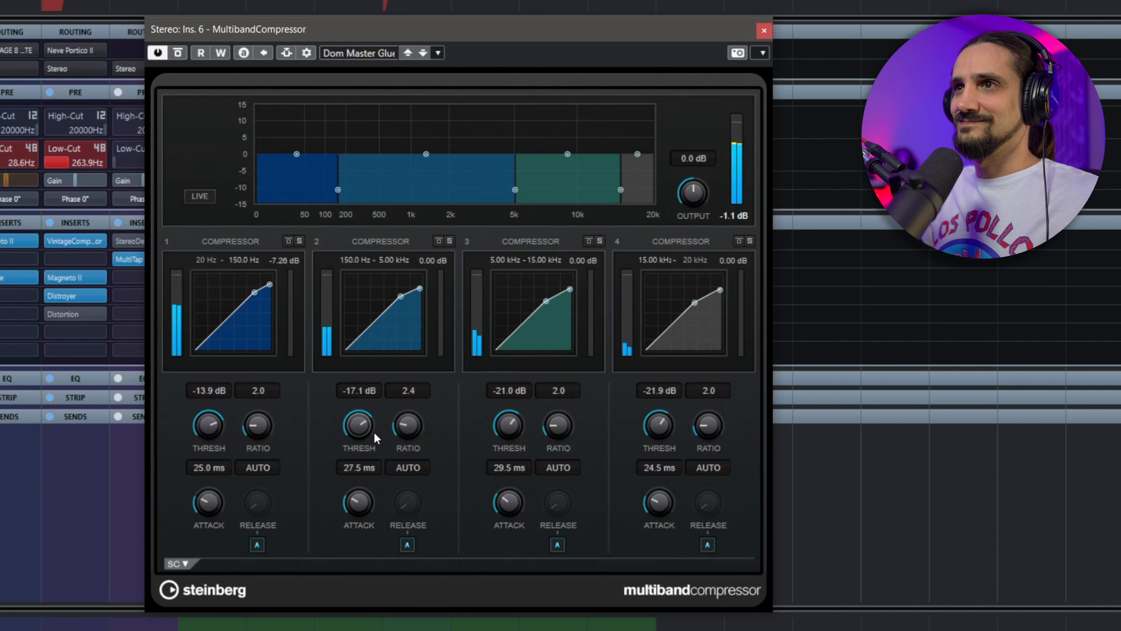
Set the MultibandCompressor thresholds to -16.5 dB in band 2, -23.4 dB in band 3 and -28.8 dB in band 4
mouse_move(359, 428)
mouse_down()
mouse_move(352, 461)
mouse_move(357, 423)
mouse_up()
drag(507, 425, 507, 419)
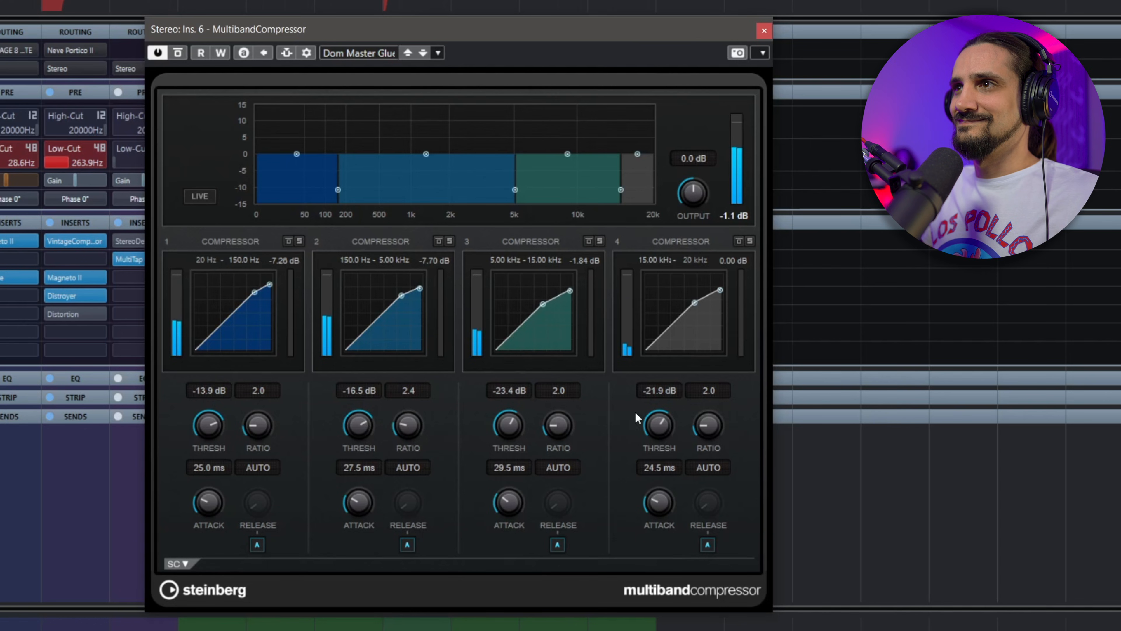
drag(671, 418, 656, 438)
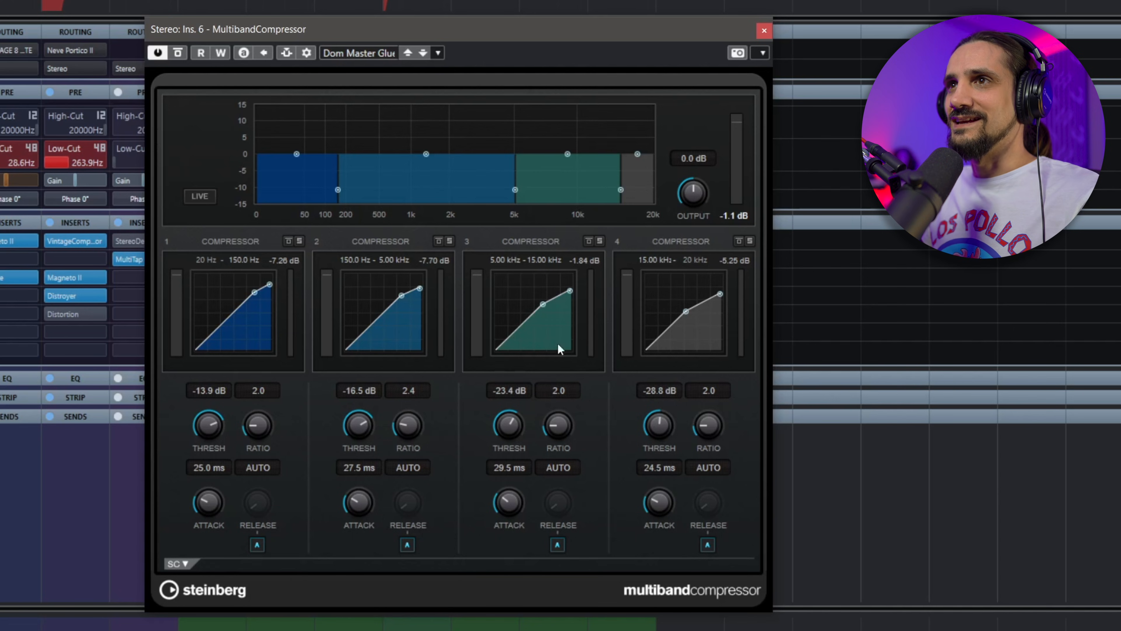
Compare the MultibandCompressor bypassed and active, and raise the attack of band 1 to 33.6 ms
click(177, 55)
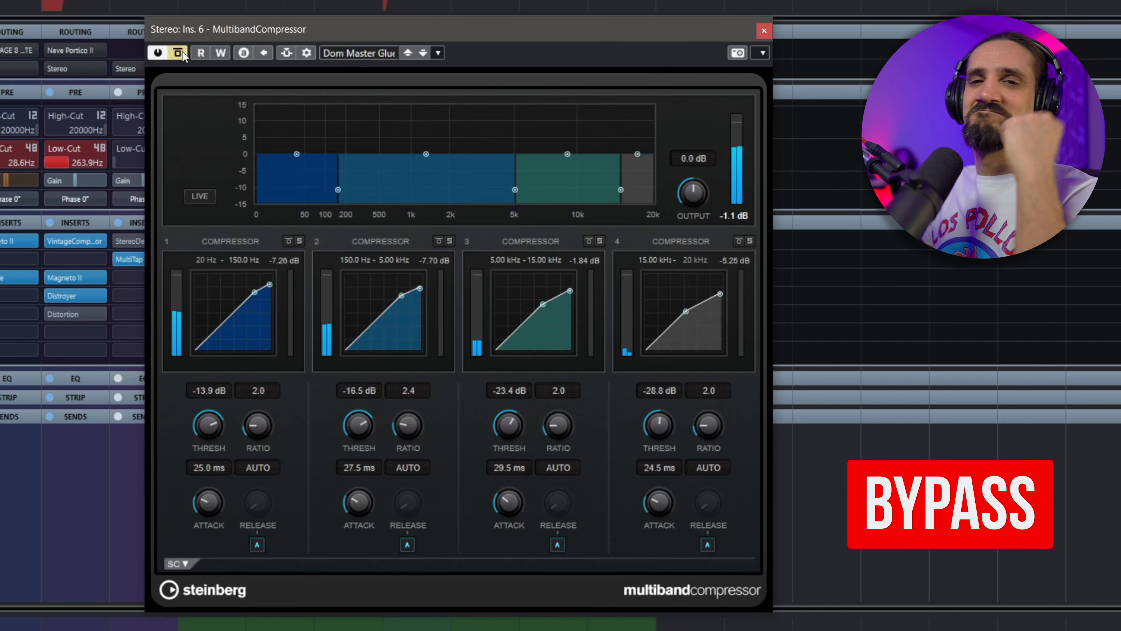
click(183, 52)
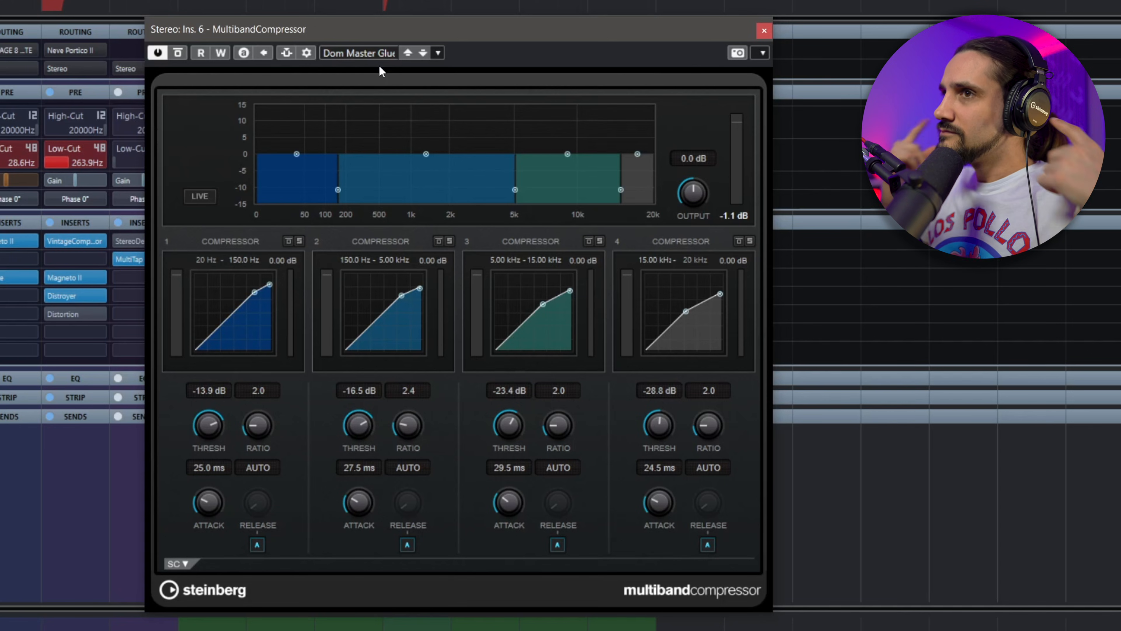
mouse_move(218, 503)
mouse_down()
mouse_move(202, 546)
mouse_move(193, 508)
mouse_move(196, 488)
mouse_move(197, 537)
mouse_move(214, 460)
mouse_move(212, 497)
mouse_up()
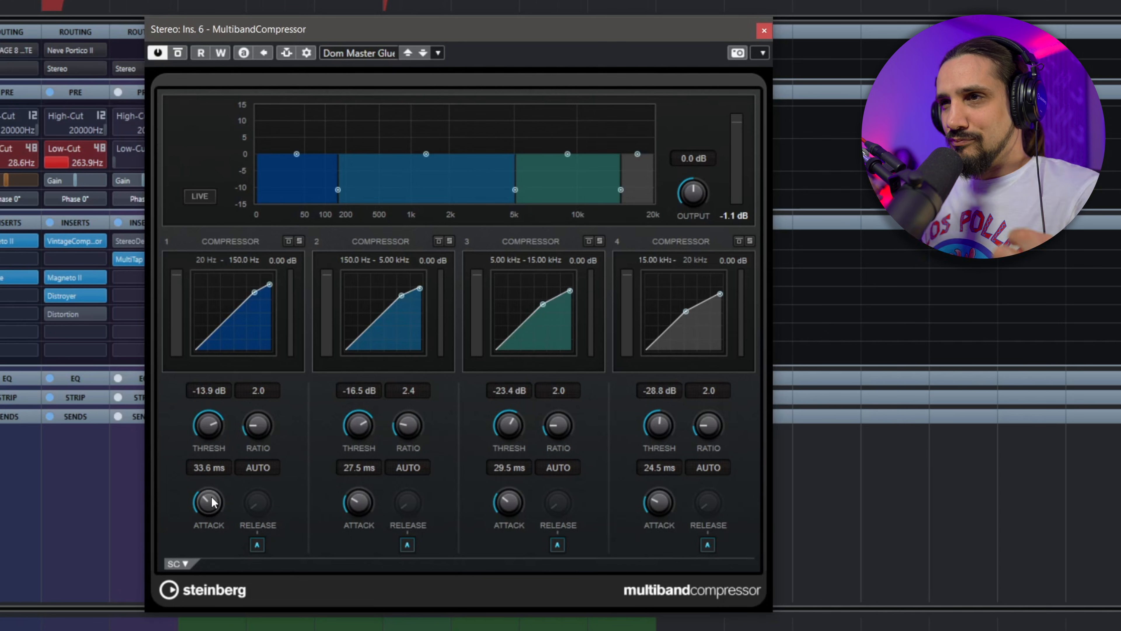